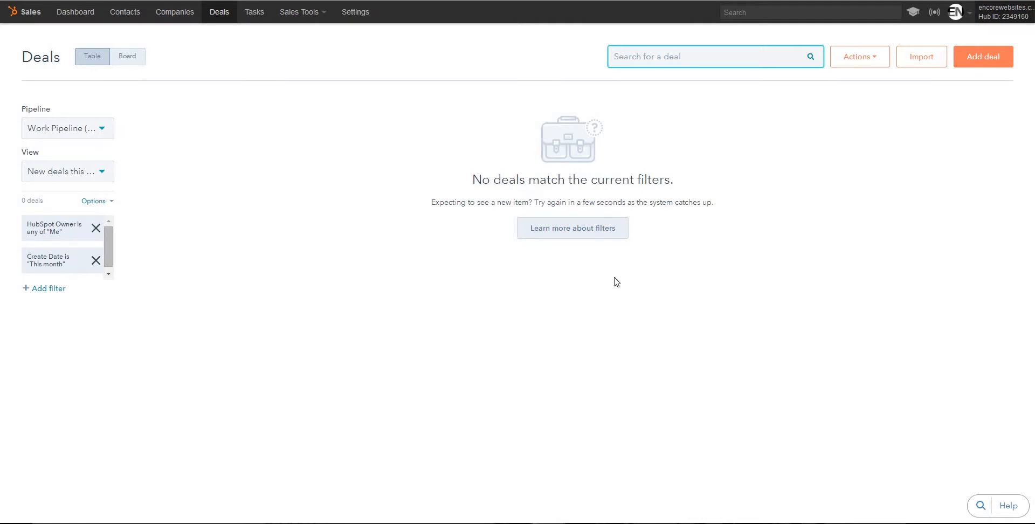
Start a new deal and name it "Logo Design - Art Company".
click(984, 61)
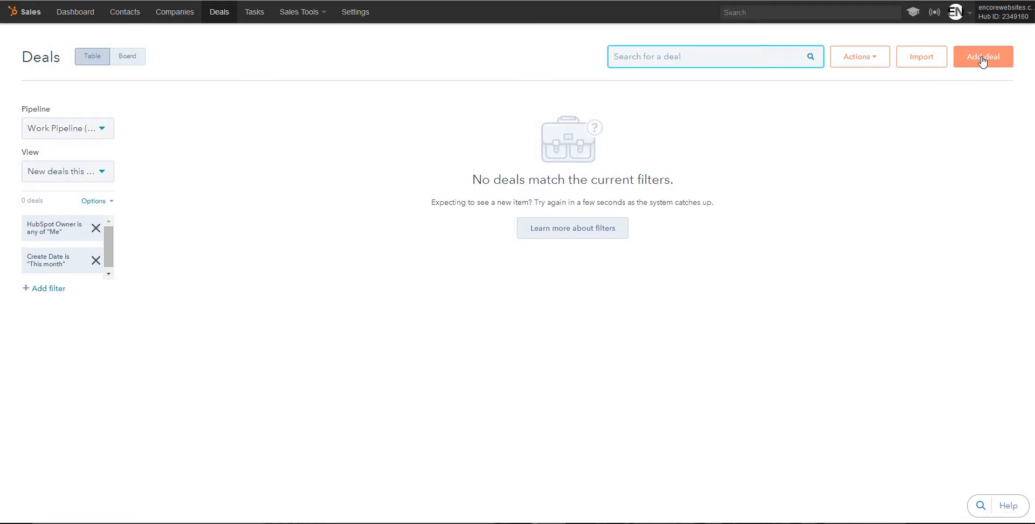
click(982, 60)
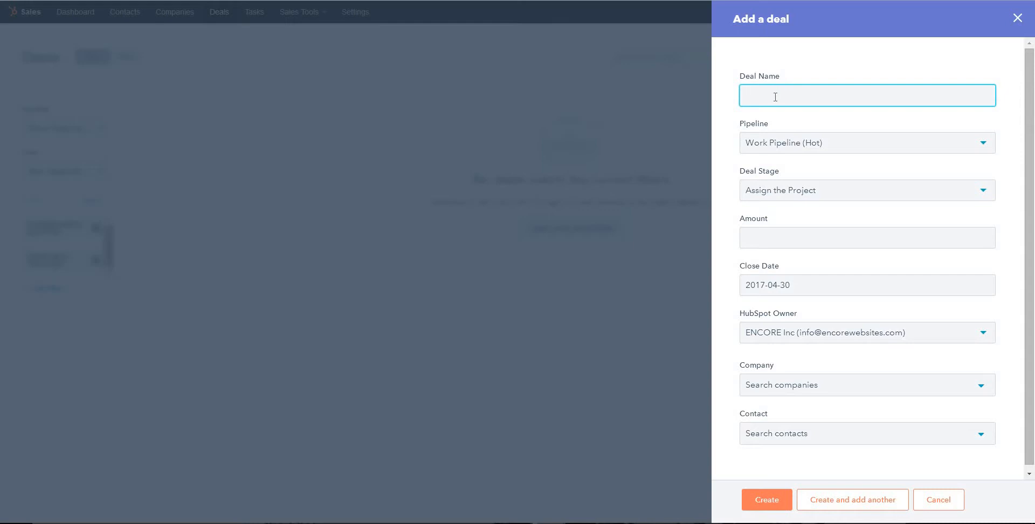
text(Logo Design - Art Com)
text(pany)
Choose Work Pipeline (Hot) as the deal's pipeline and Assign the Project as its deal stage.
click(778, 145)
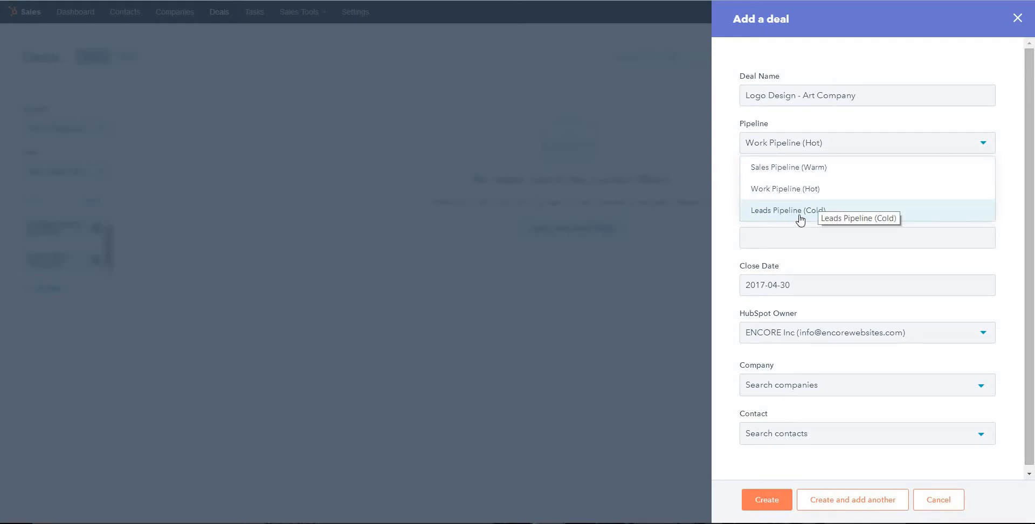
click(777, 198)
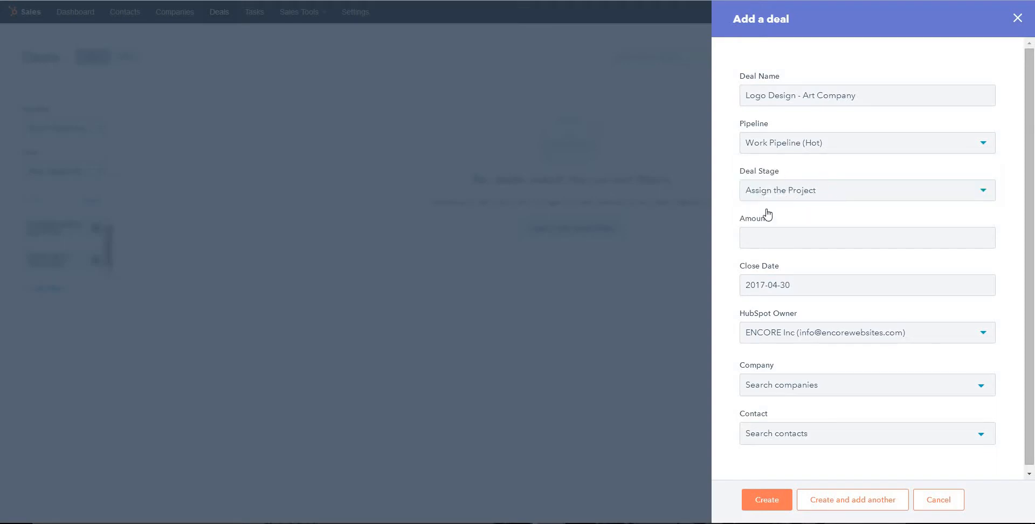
click(834, 195)
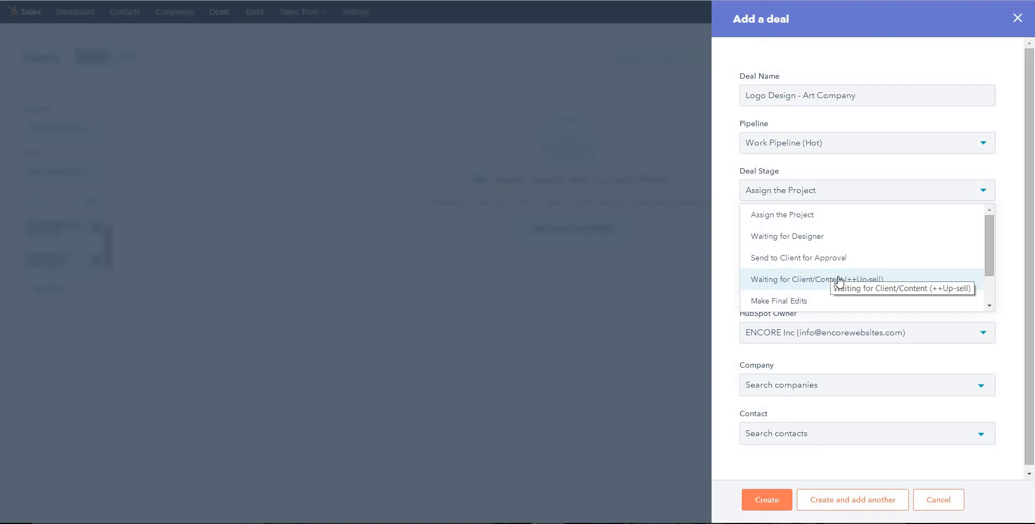
scroll(838, 280, down, 1)
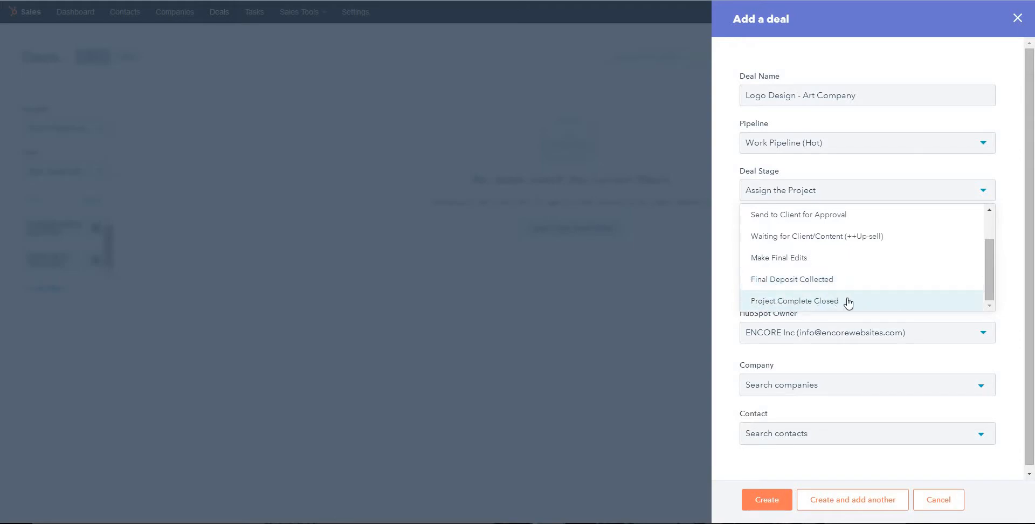
scroll(855, 286, up, 1)
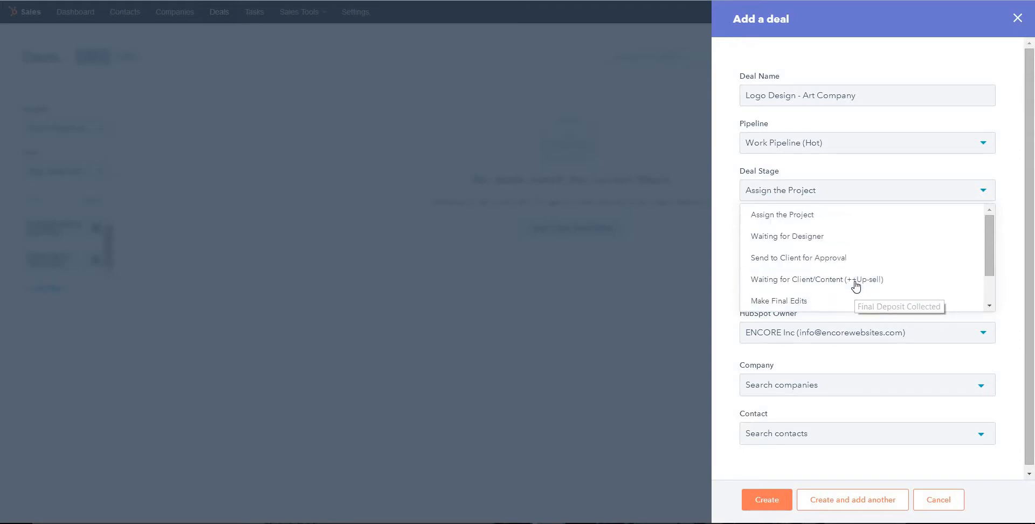
click(795, 220)
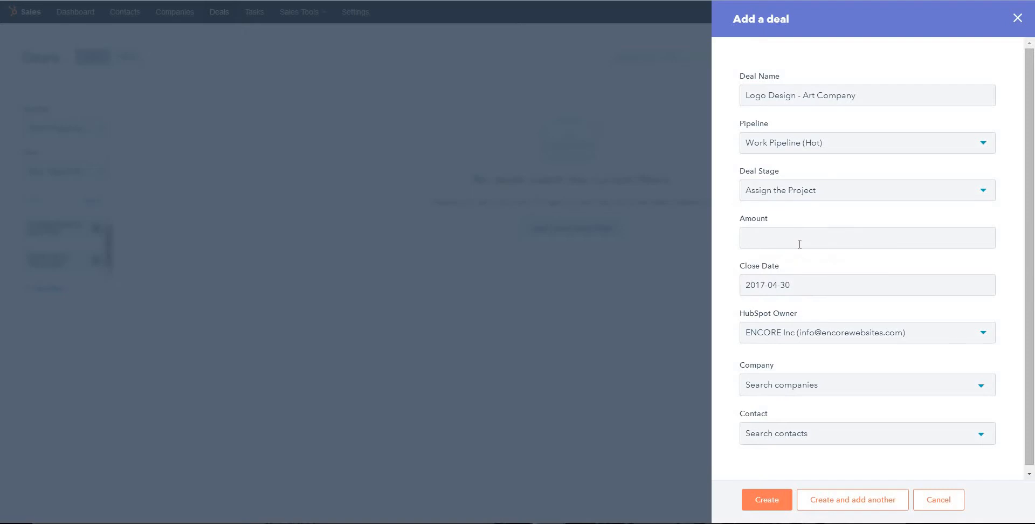
Set the deal's amount to 250 and its close date to 2017-04-10.
click(800, 242)
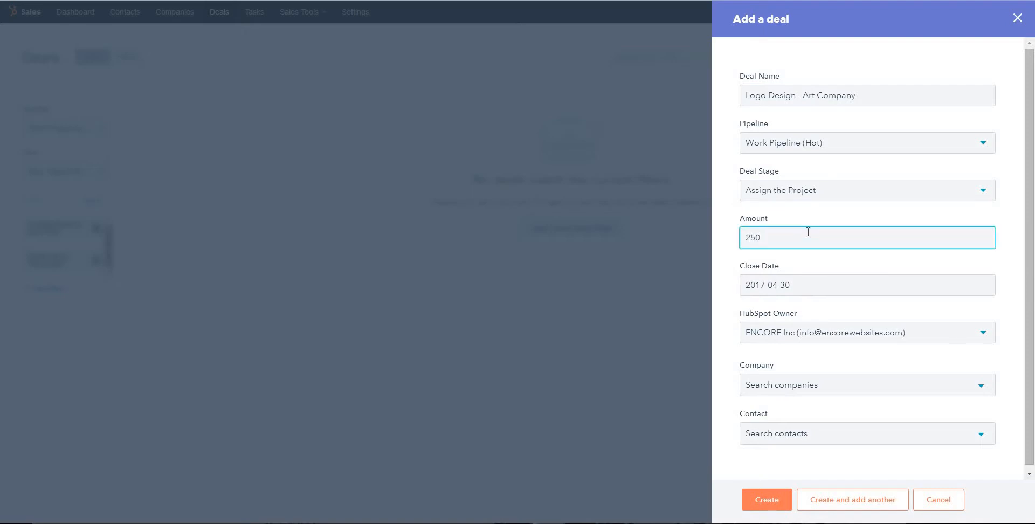
click(810, 288)
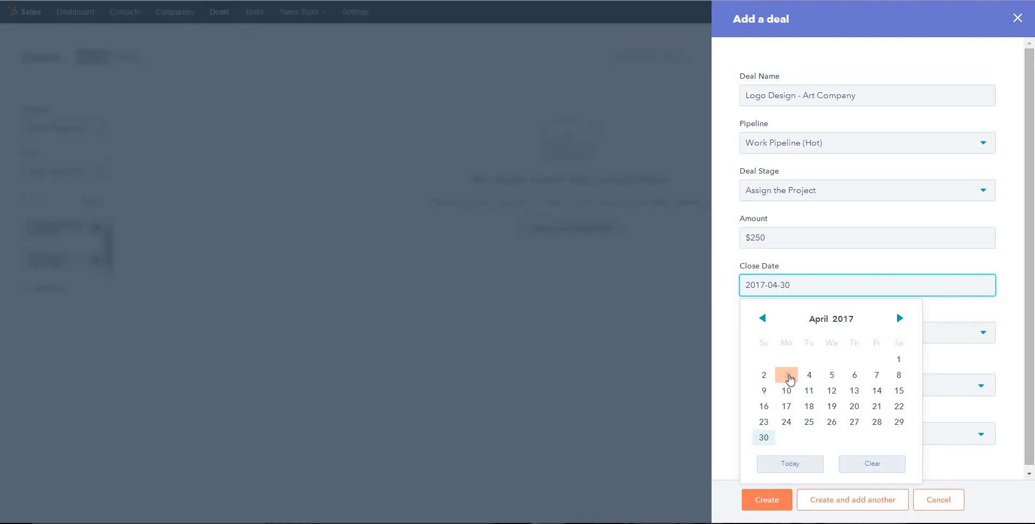
click(787, 190)
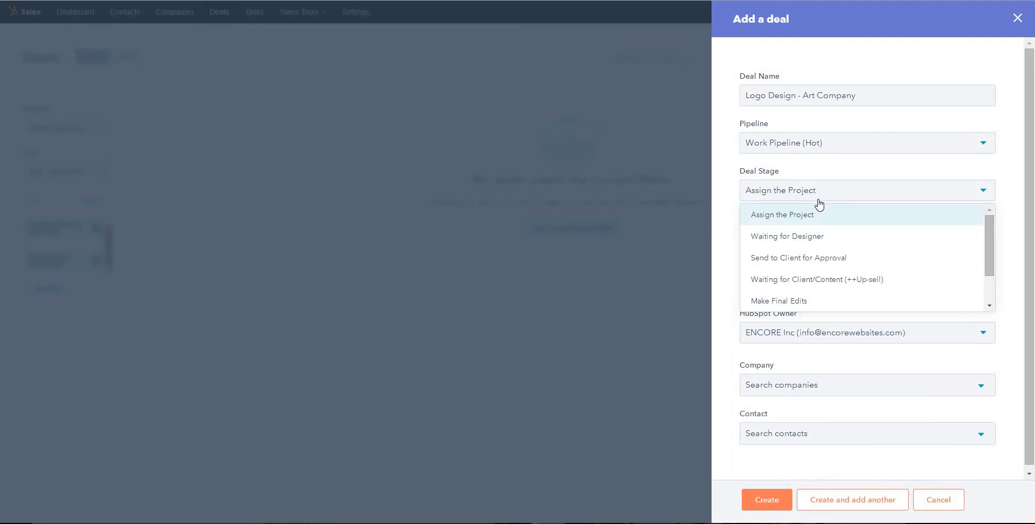
click(812, 356)
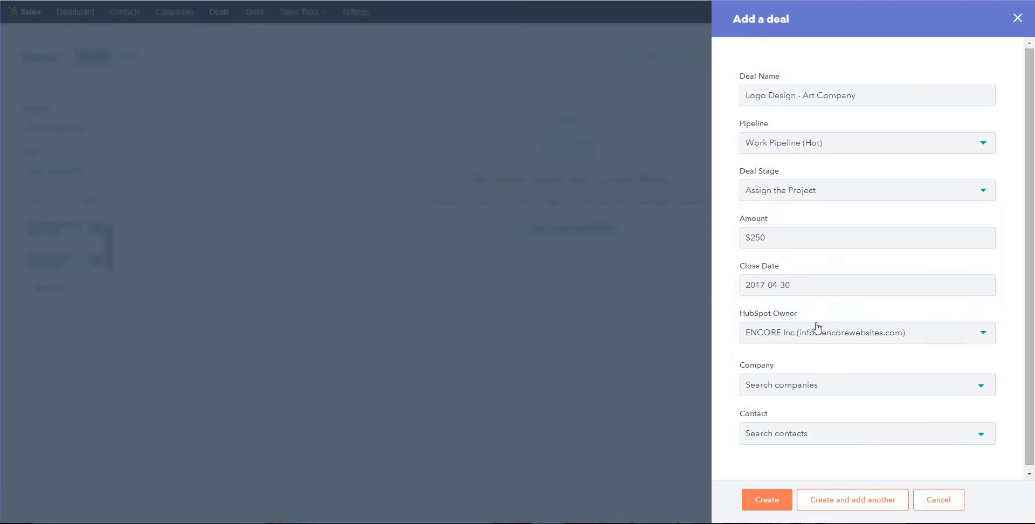
click(804, 283)
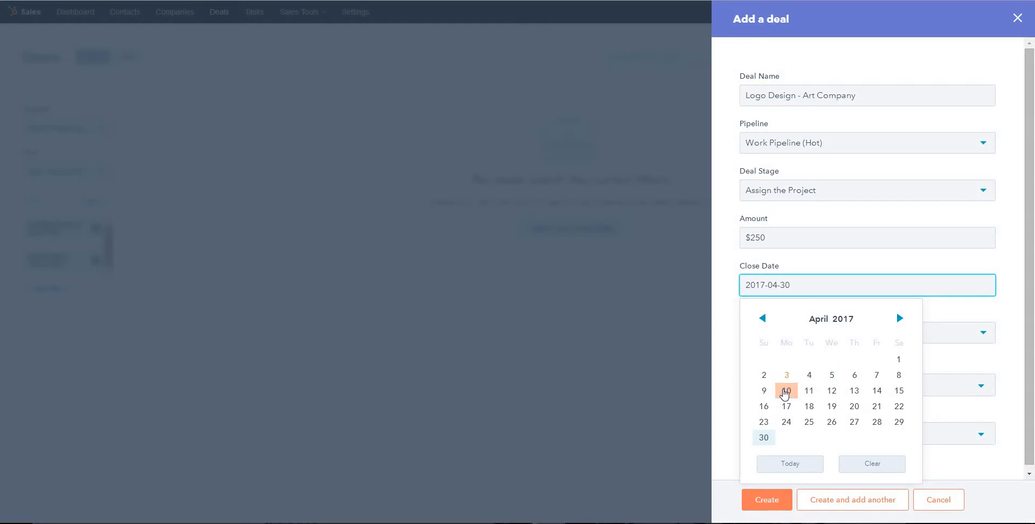
click(785, 393)
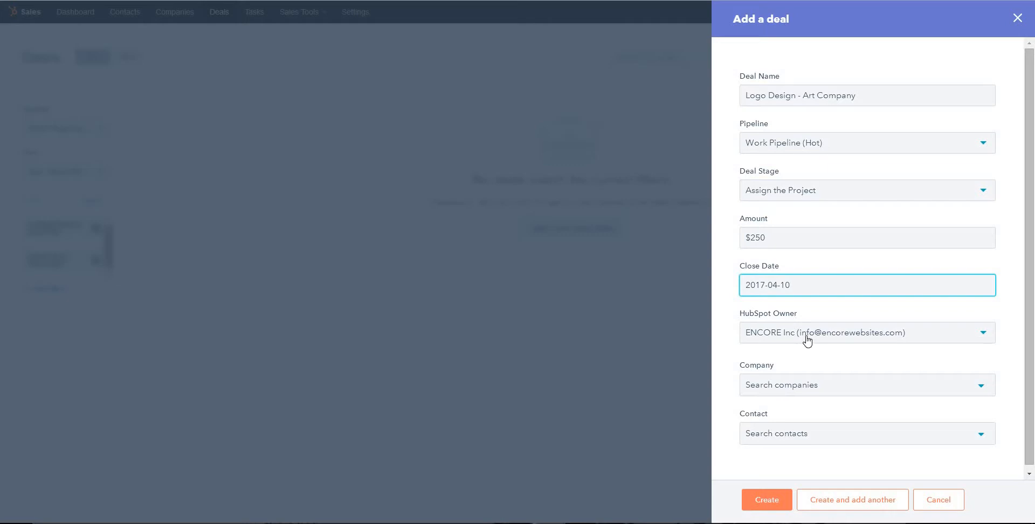
click(980, 335)
click(851, 336)
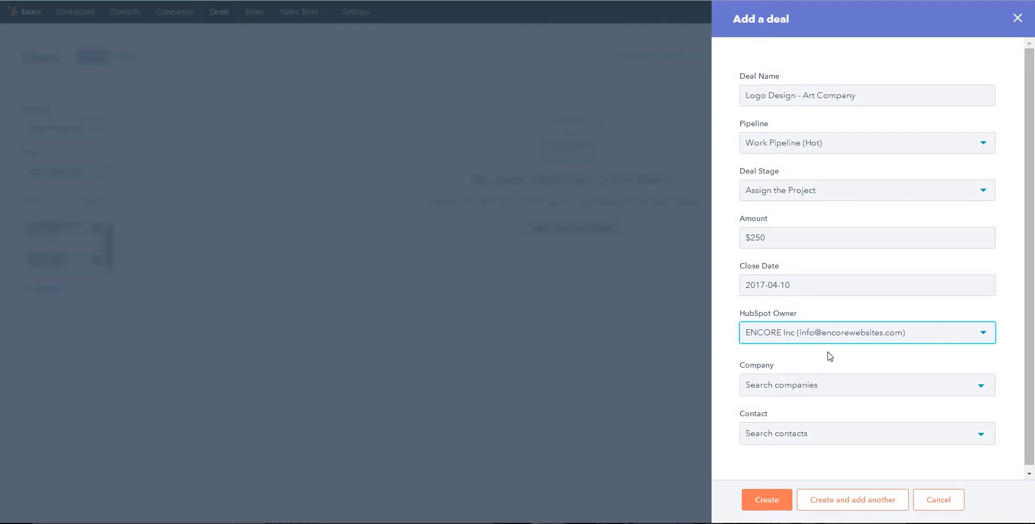
Try to find the deal's company by searching for "Allhear", and clear the search.
click(811, 388)
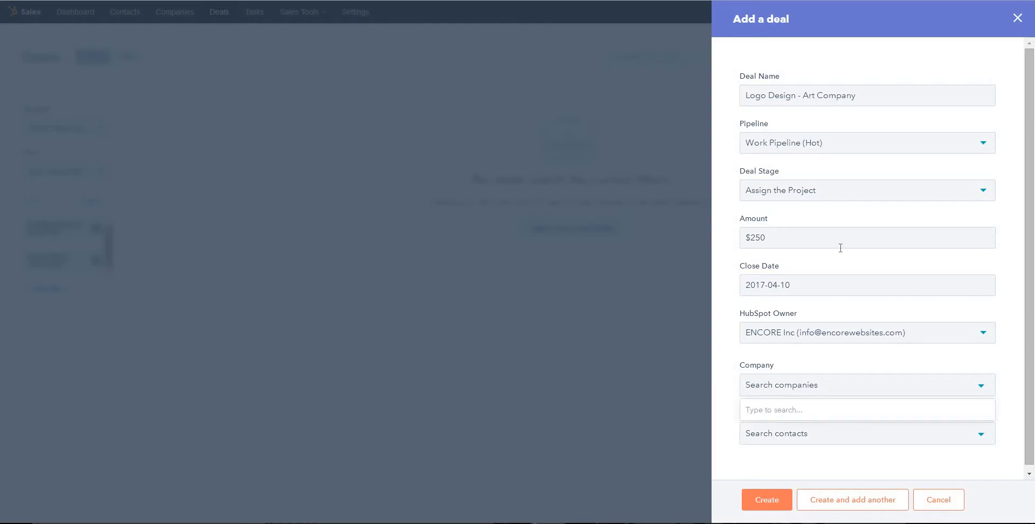
text(All)
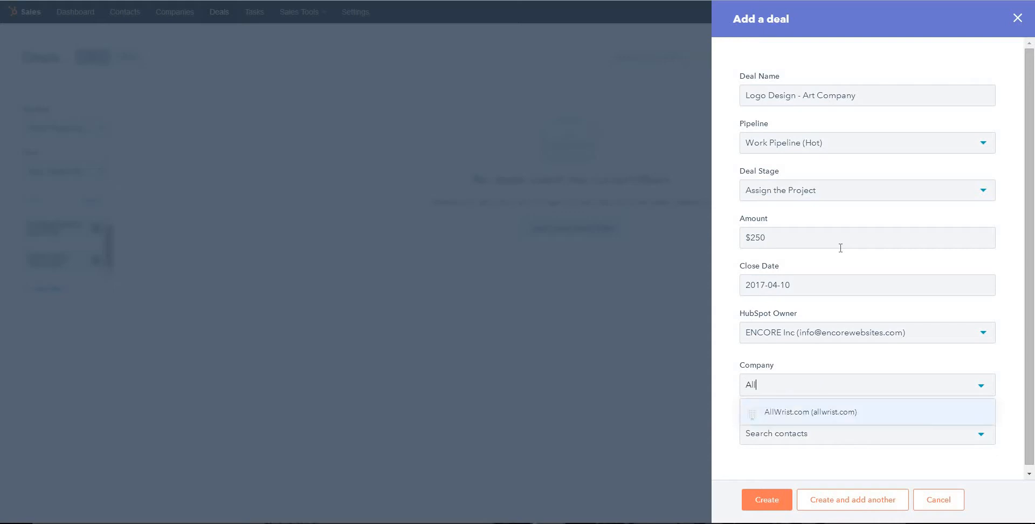
text(hear)
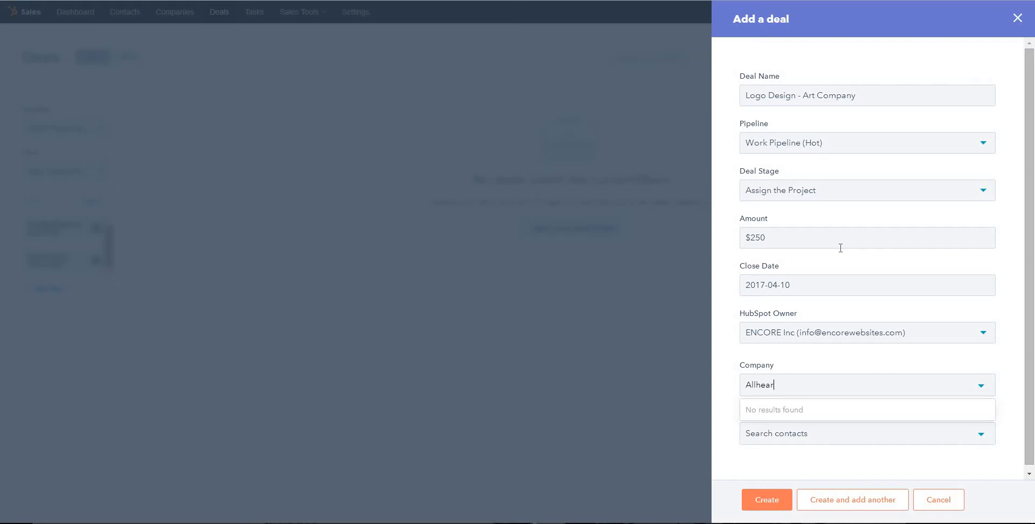
key(BackSpace)
key(BackSpace)
key(BackSpace)
key(BackSpace)
key(BackSpace)
key(BackSpace)
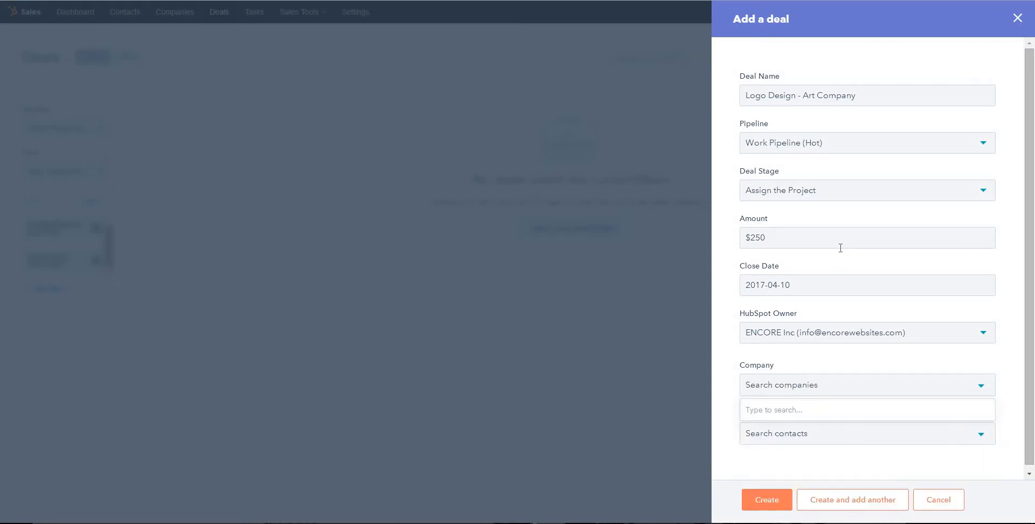
click(798, 354)
Create the deal with the company and contact left empty, and look over its record.
scroll(860, 396, down, 1)
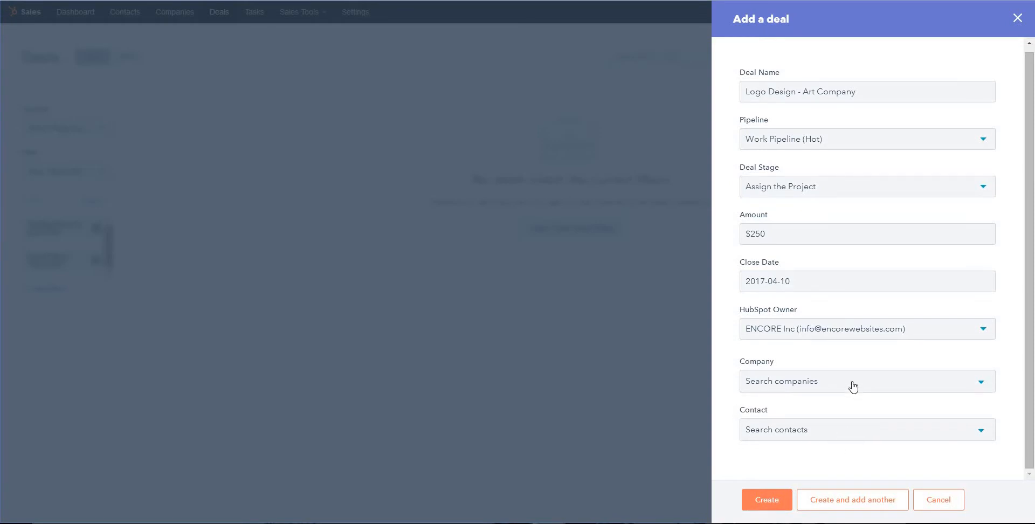
scroll(853, 386, up, 1)
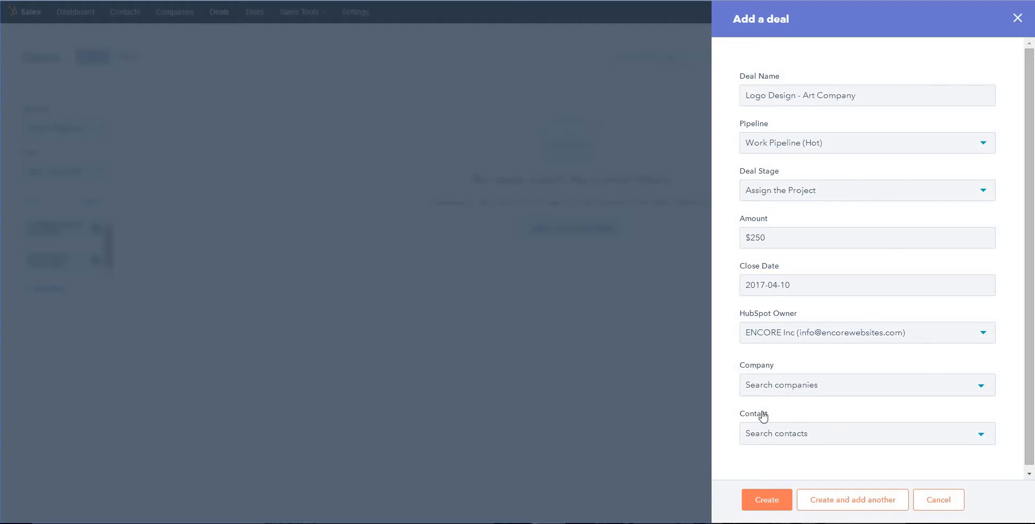
click(774, 490)
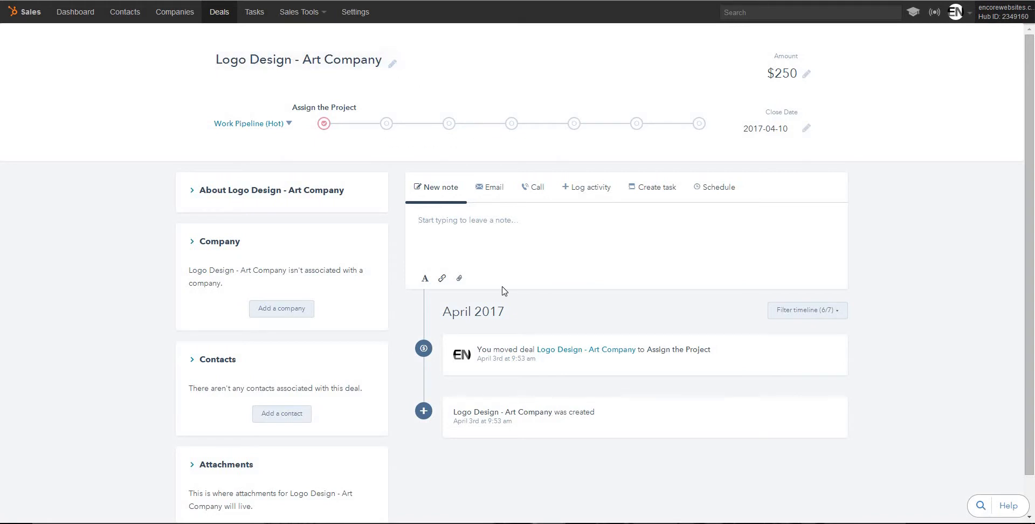
scroll(502, 291, down, 1)
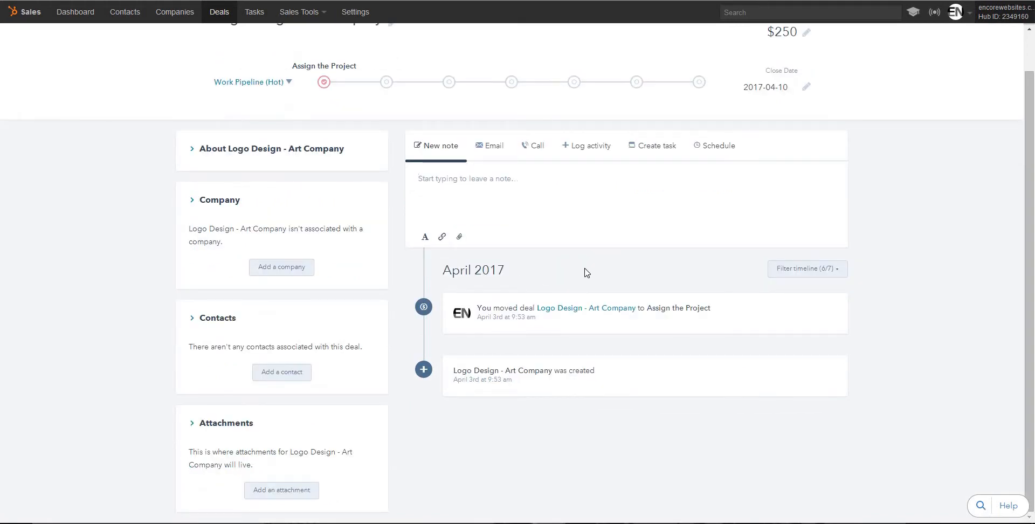
scroll(587, 272, up, 1)
scroll(587, 271, down, 1)
Begin adding a company to the deal, switch to Outlook and copy the name "AllArts4AllHearts" from the client's email.
click(278, 268)
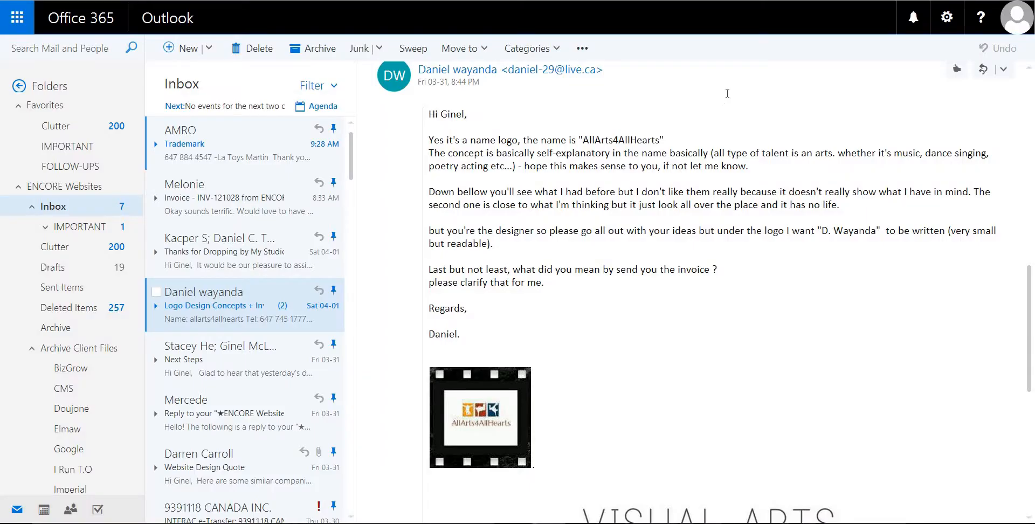
scroll(655, 92, down, 1)
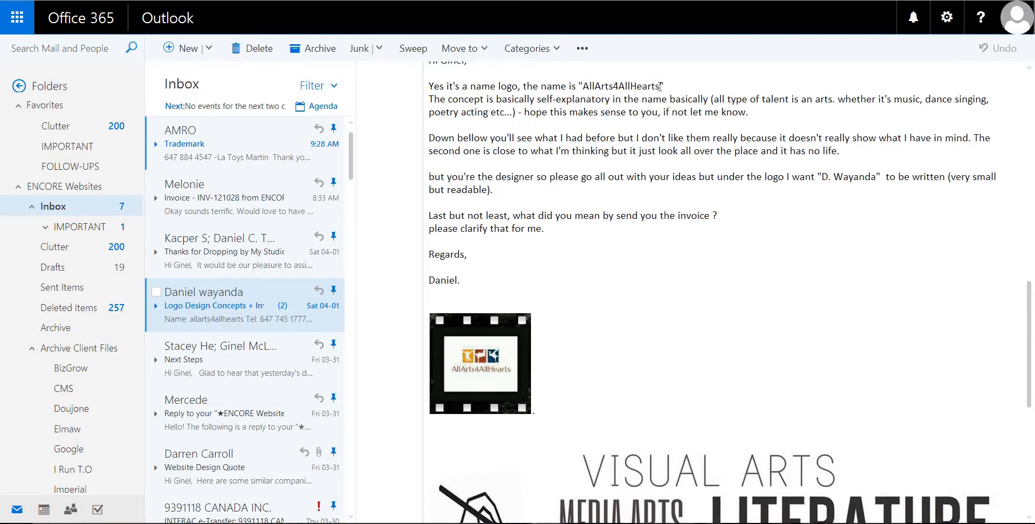
drag(660, 86, 586, 85)
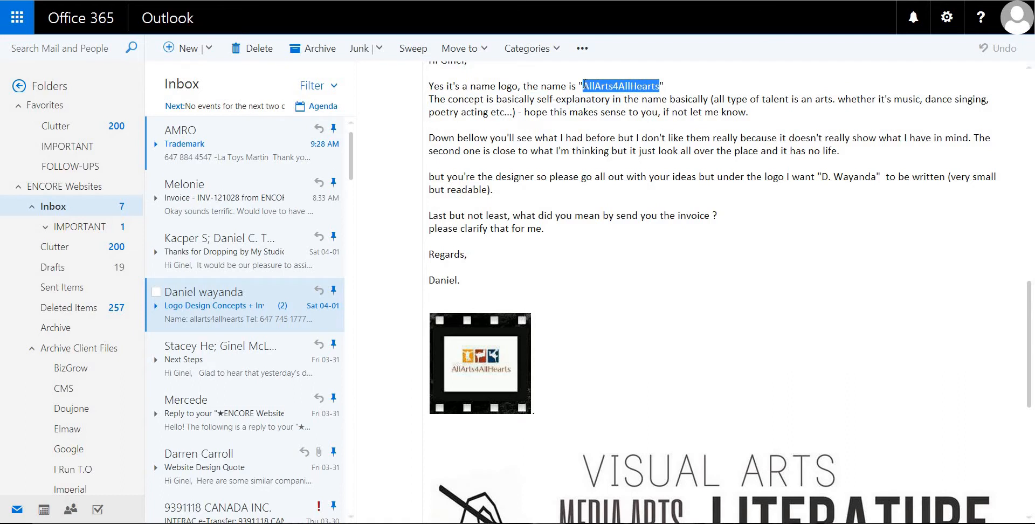
right_click(609, 80)
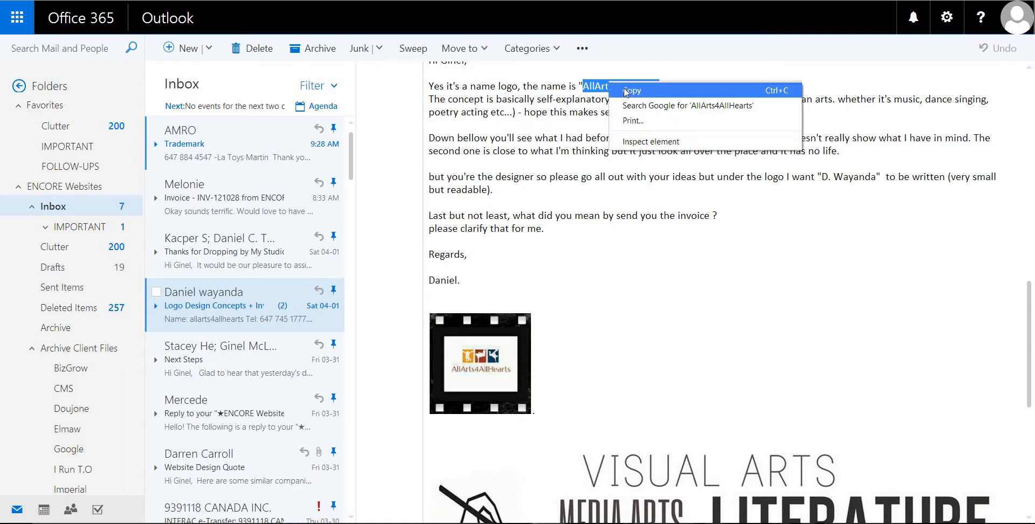
click(628, 93)
Back in HubSpot, search for the copied name and create the company AllArts4AllHearts for the deal, leaving its domain empty.
key(ctrl+Tab)
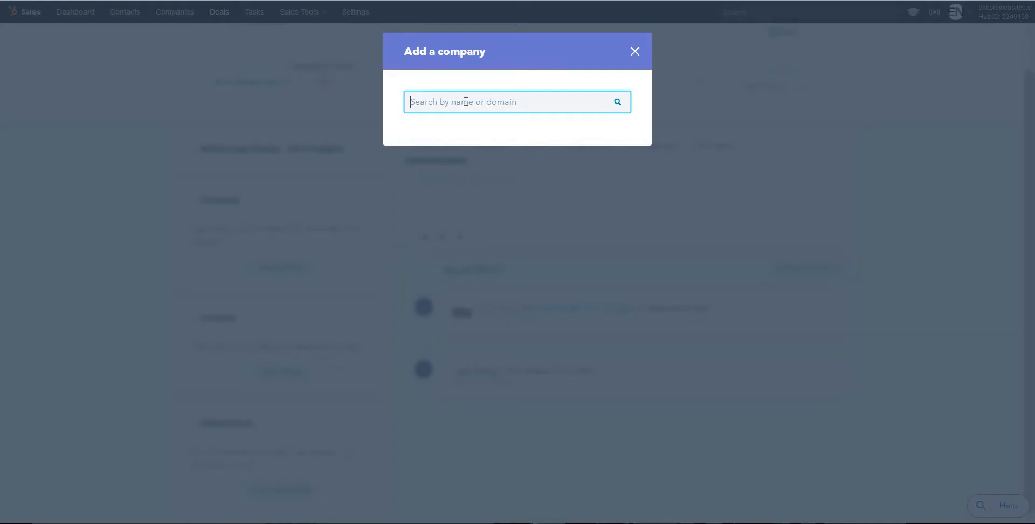
right_click(466, 101)
click(513, 176)
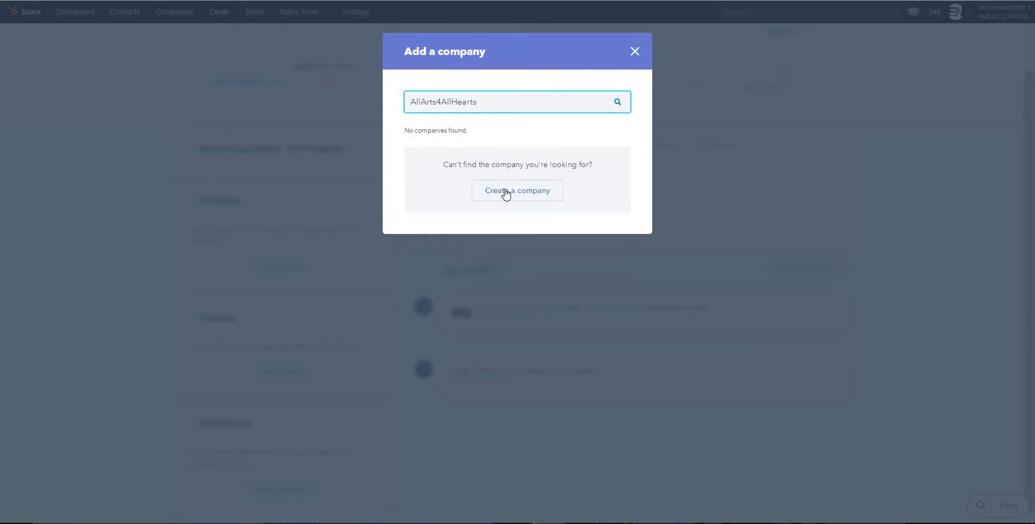
click(506, 192)
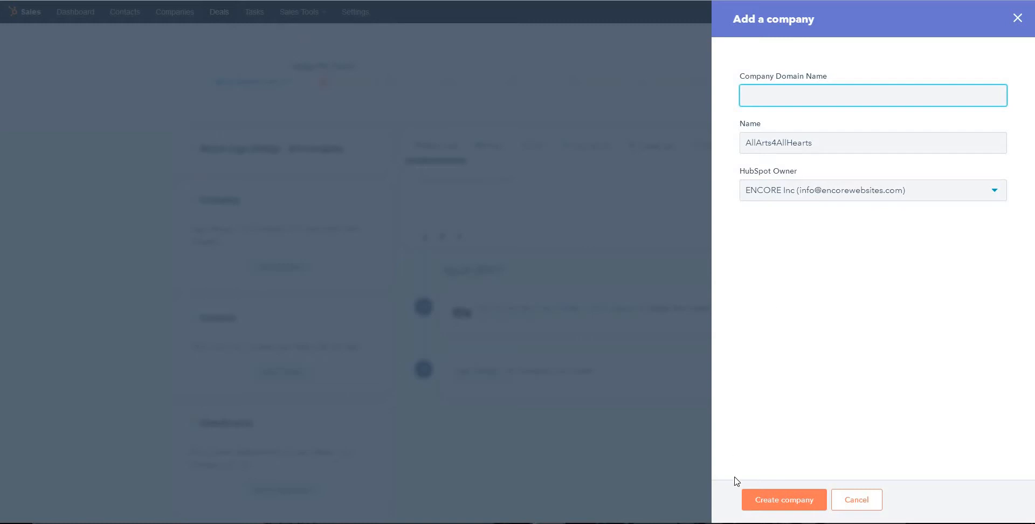
click(779, 500)
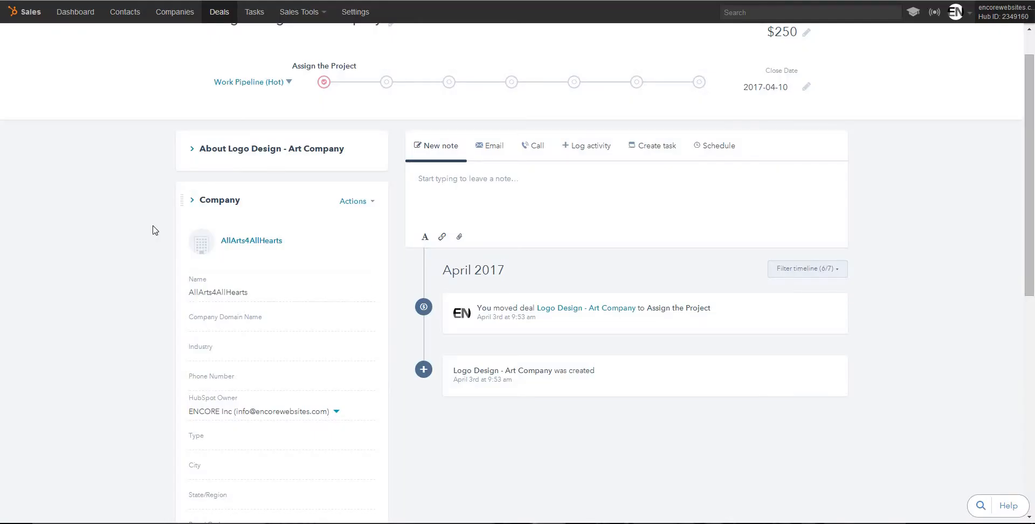
Look through the company details on the deal record and collapse the Company section.
scroll(368, 286, up, 1)
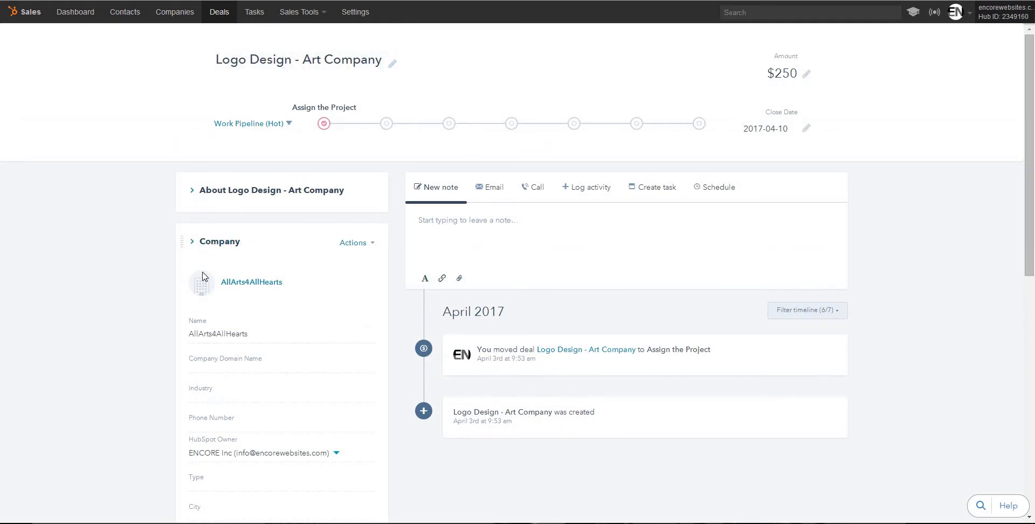
scroll(289, 327, down, 2)
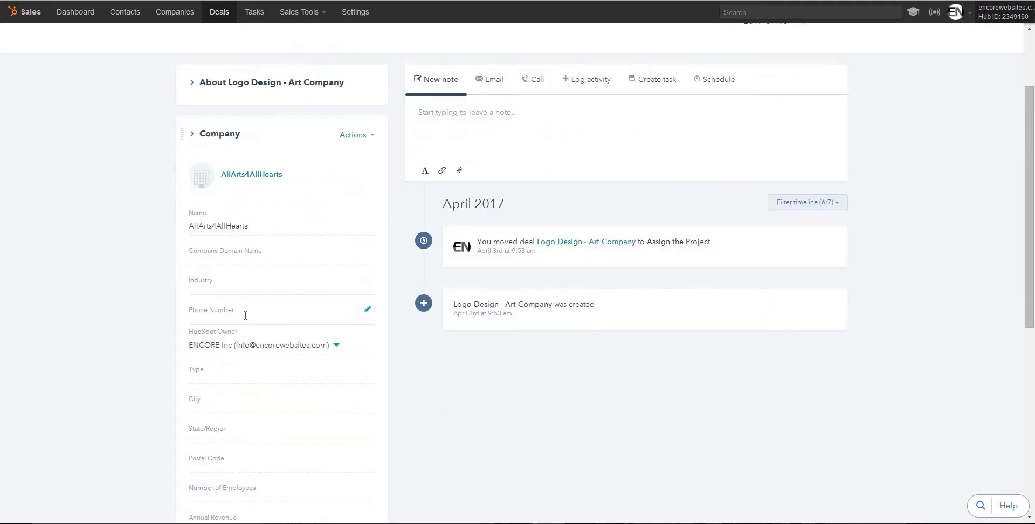
click(192, 136)
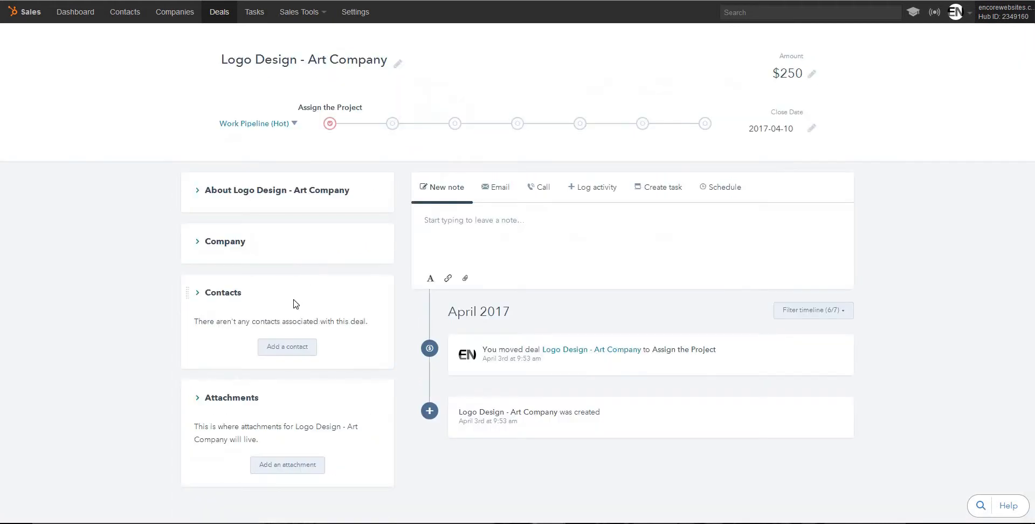
Begin adding a contact to the deal, then switch to Outlook and copy the client's first name from the email signature.
click(289, 349)
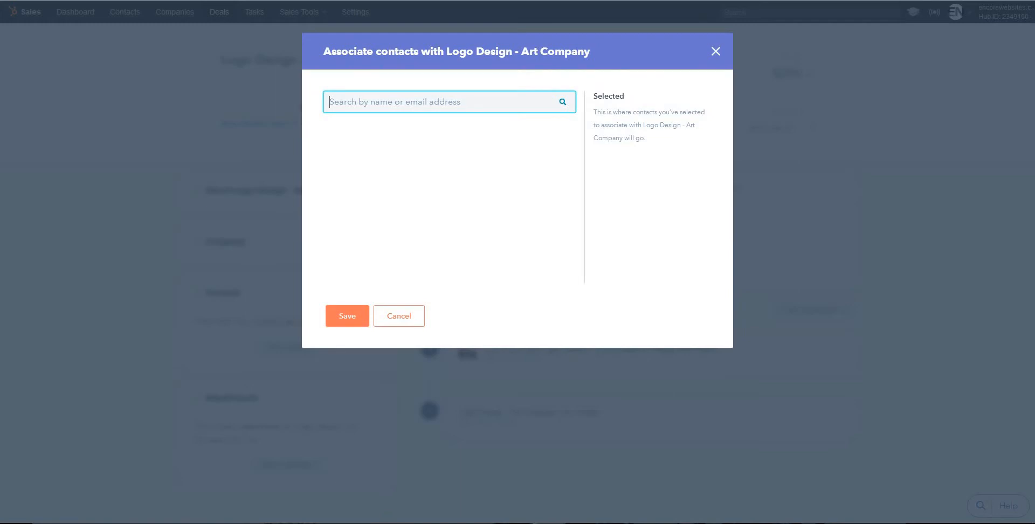
click(750, 0)
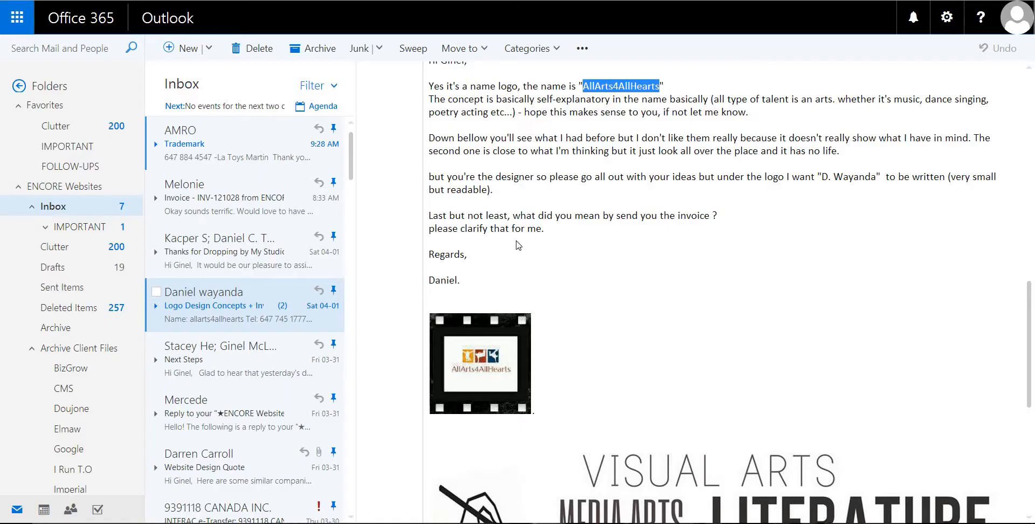
double_click(446, 282)
right_click(445, 281)
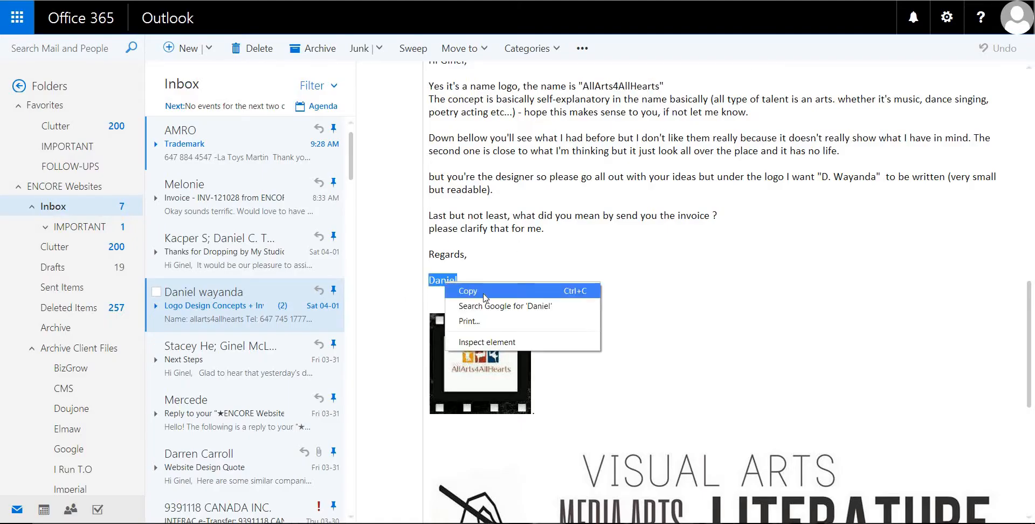
click(484, 295)
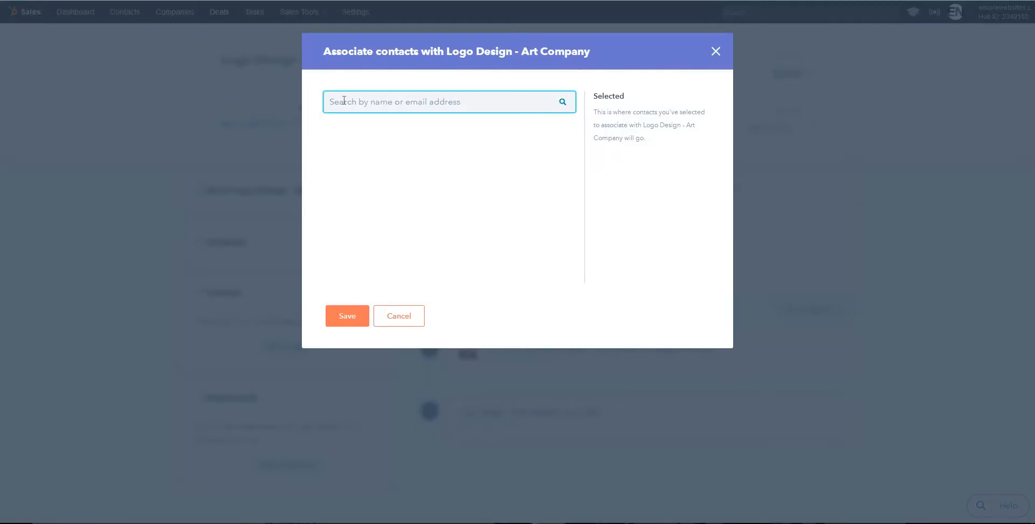
Back in HubSpot, search the contacts for the copied first name and start creating a new contact.
right_click(344, 100)
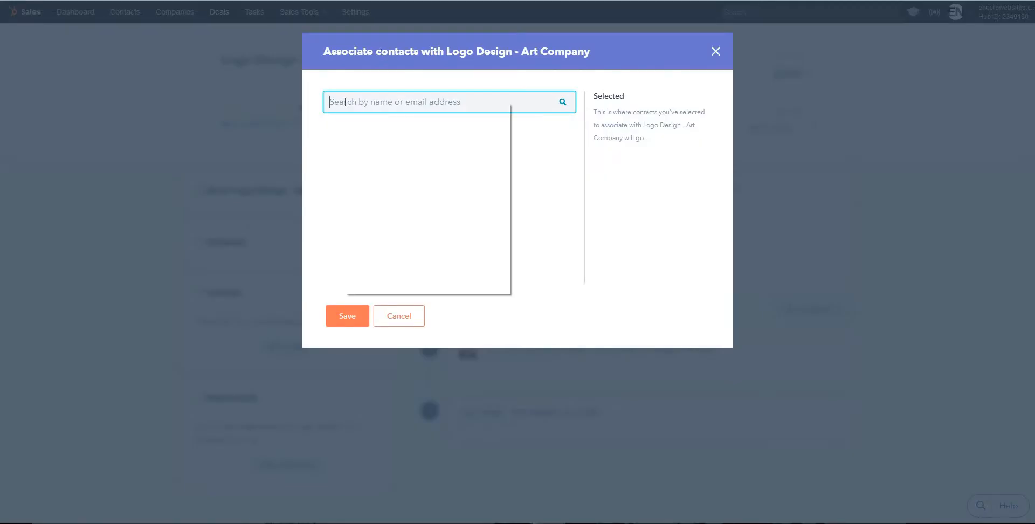
click(395, 173)
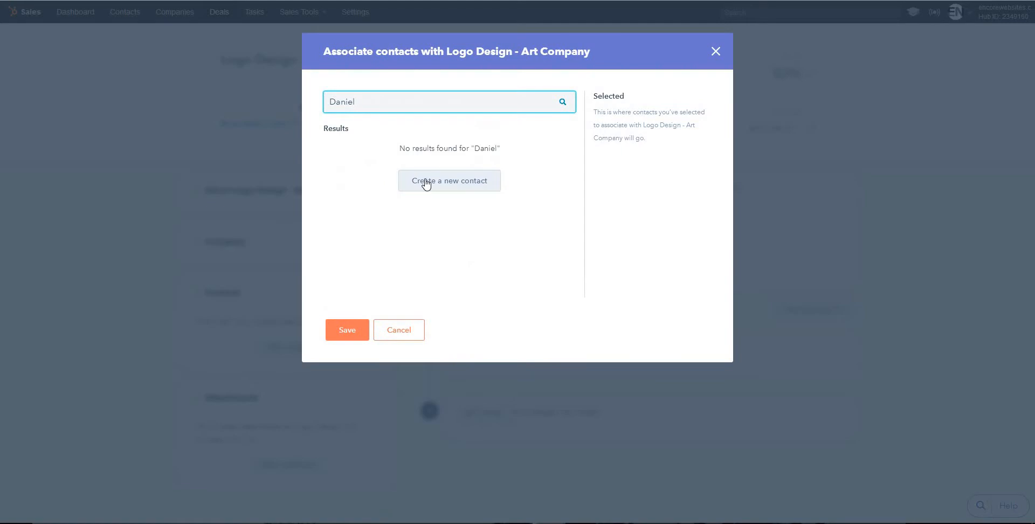
click(452, 186)
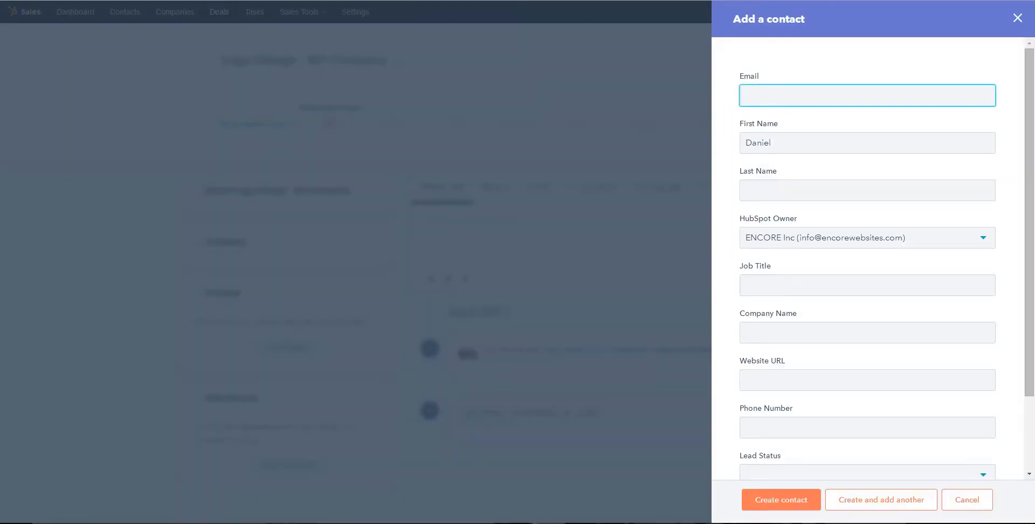
Copy the client's email address from their contact card in Outlook and paste it into the new HubSpot contact's email field.
key(alt+Tab)
scroll(709, 120, up, 1)
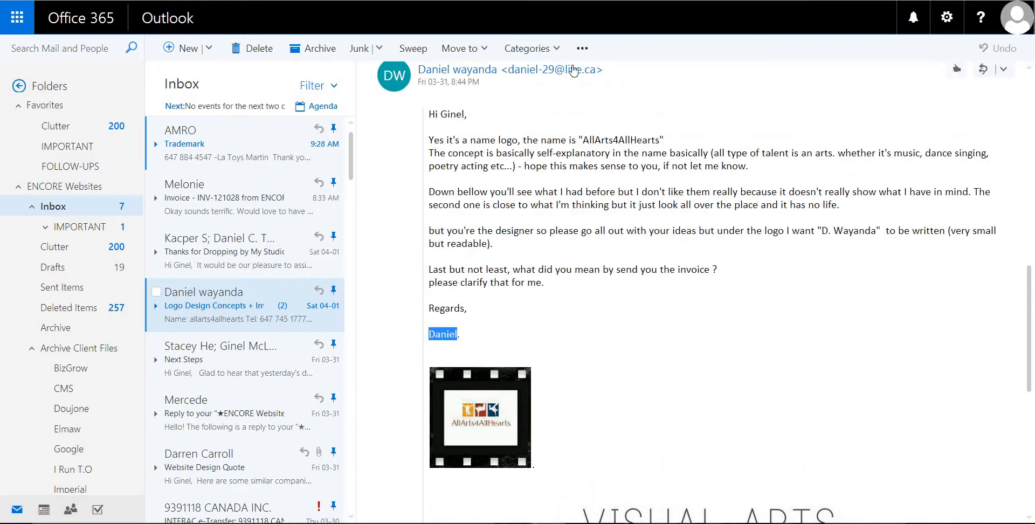
drag(596, 70, 511, 71)
right_click(513, 69)
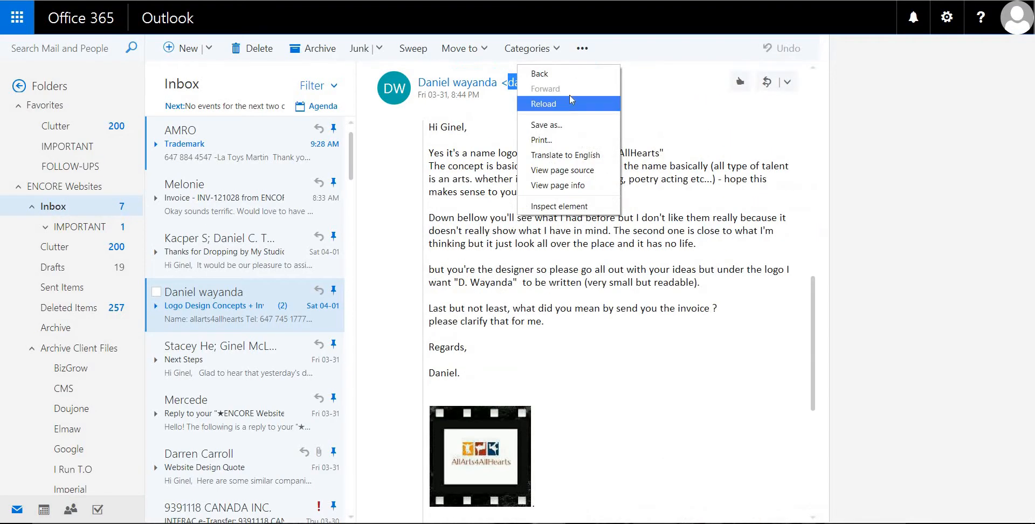
click(636, 105)
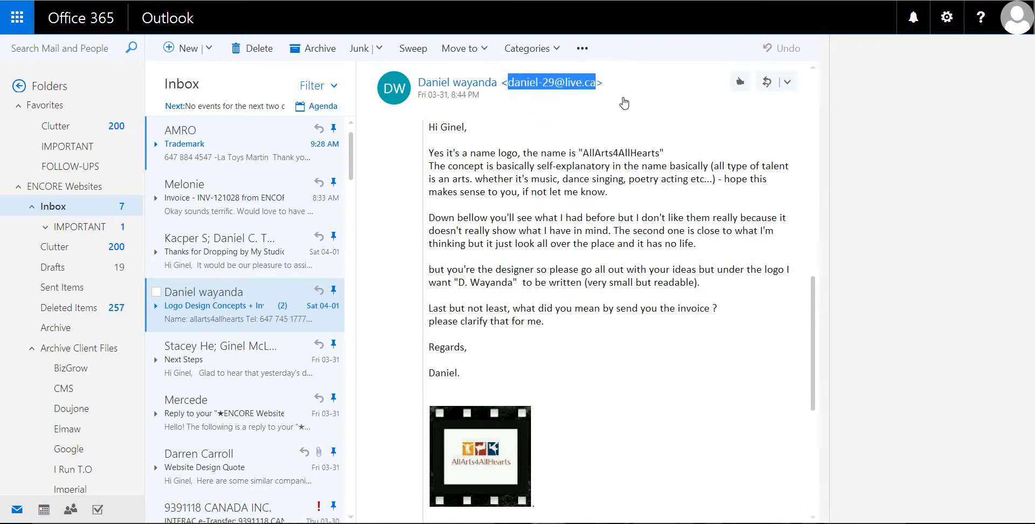
click(769, 125)
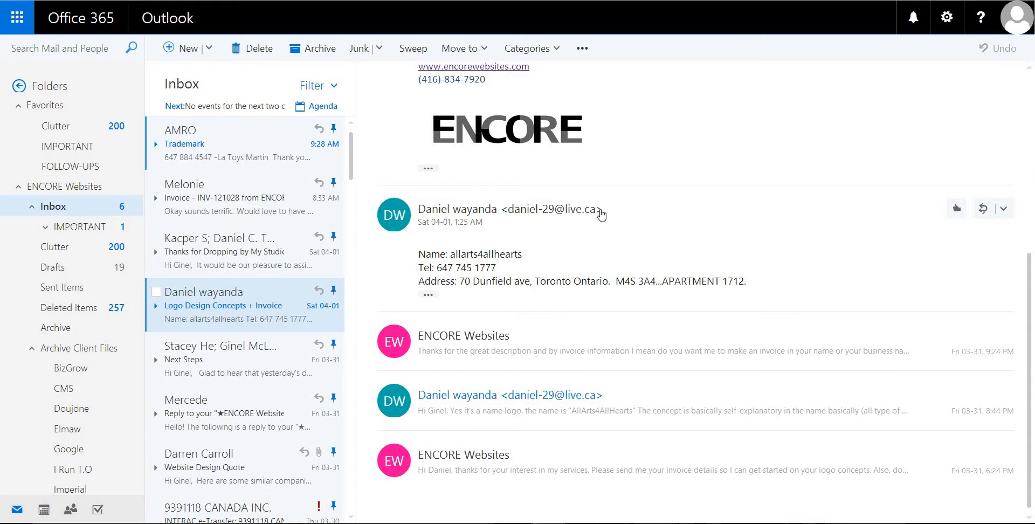
drag(604, 213, 510, 219)
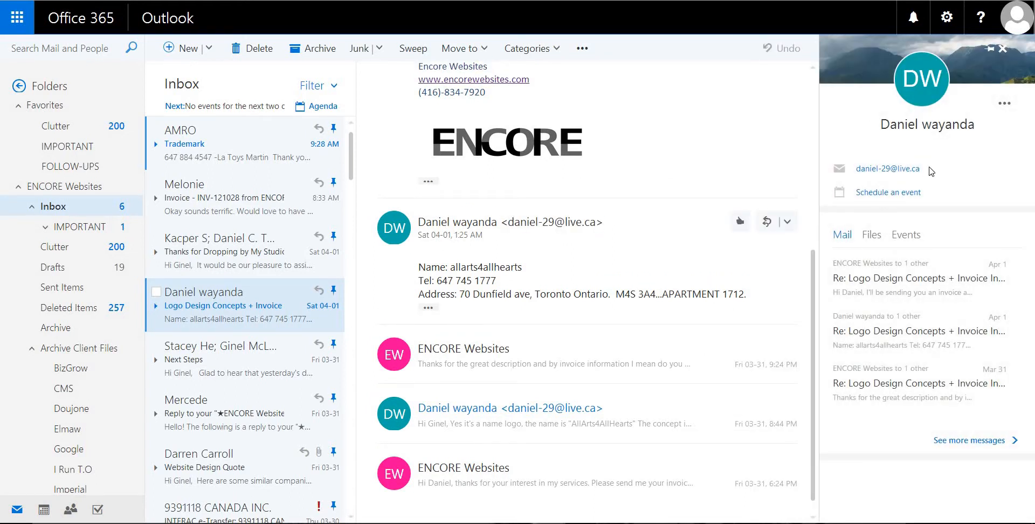
drag(931, 172, 854, 168)
key(ctrl+c)
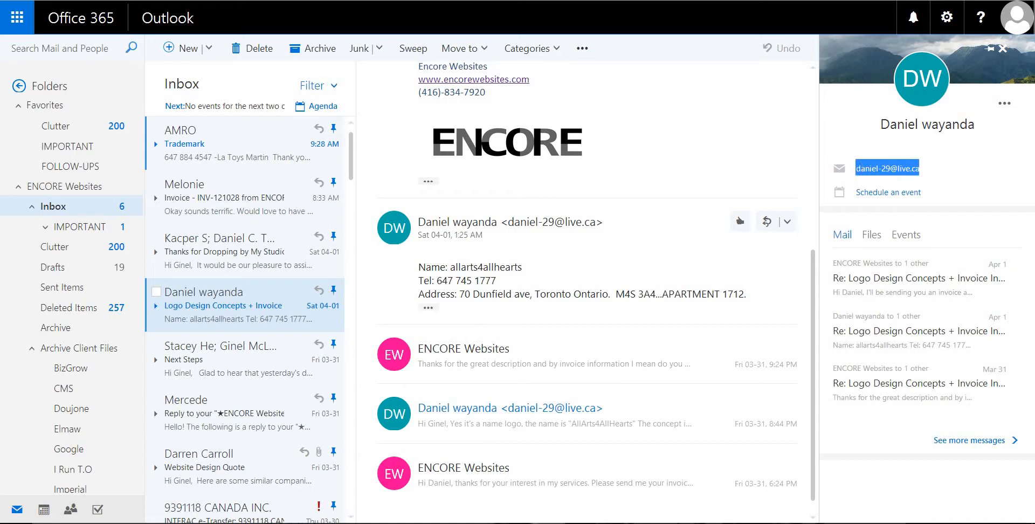
key(ctrl+Tab)
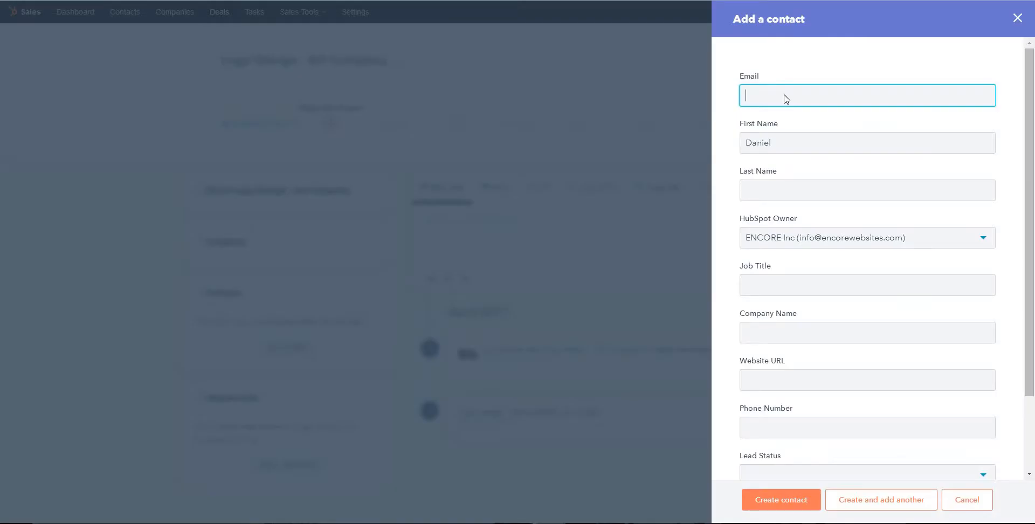
key(ctrl+v)
Copy the client's last name from Outlook into the new contact's last name field and capitalize its first letter.
click(782, 185)
key(ctrl+Tab)
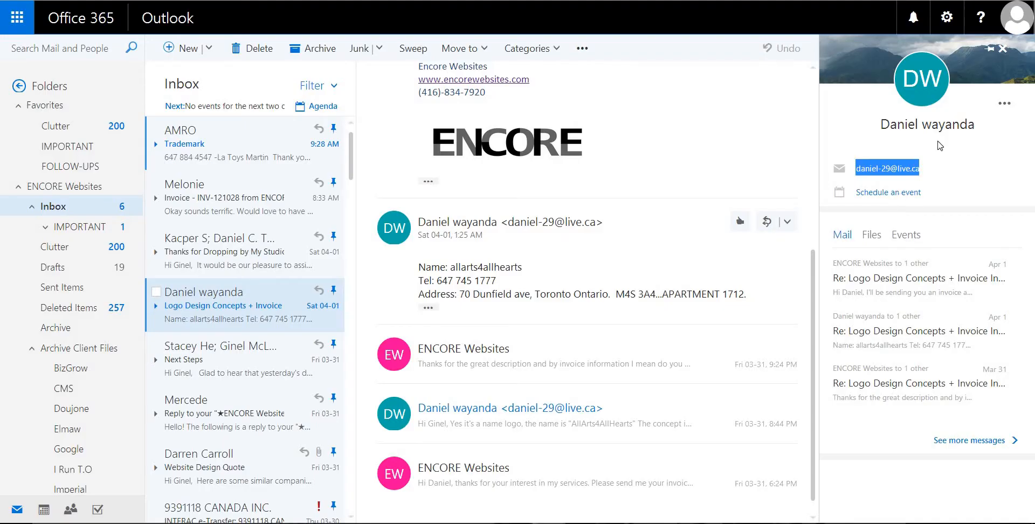
double_click(943, 124)
key(ctrl+c)
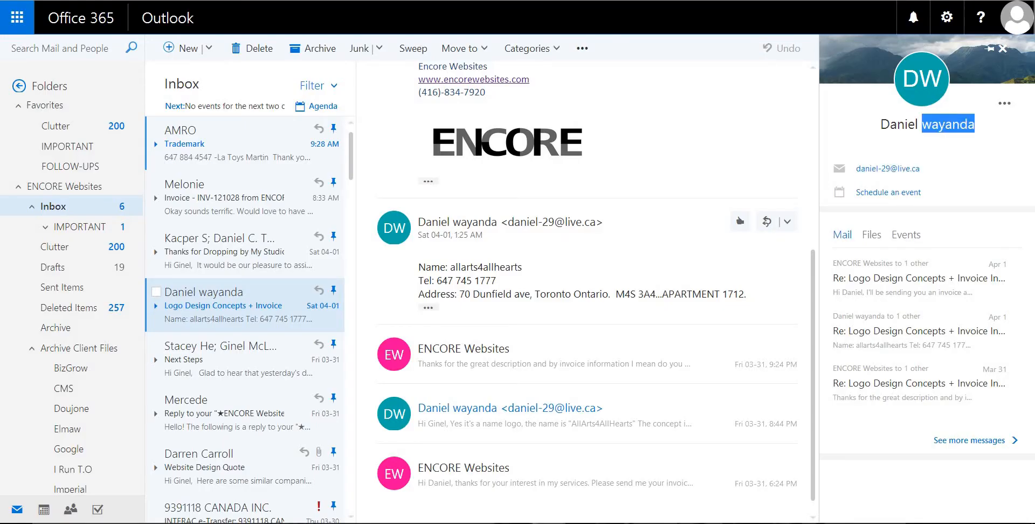
key(ctrl+Tab)
key(ctrl+v)
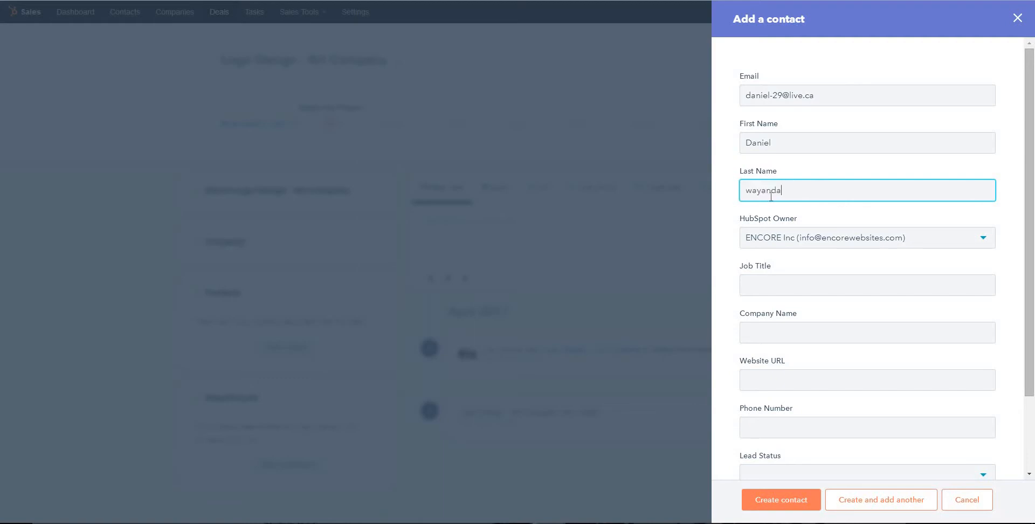
key(shift+Left)
text(W)
Set the contact's job title to Owner and the company name to Allarts4allhearts, copying the name from the client's email in Outlook.
click(804, 283)
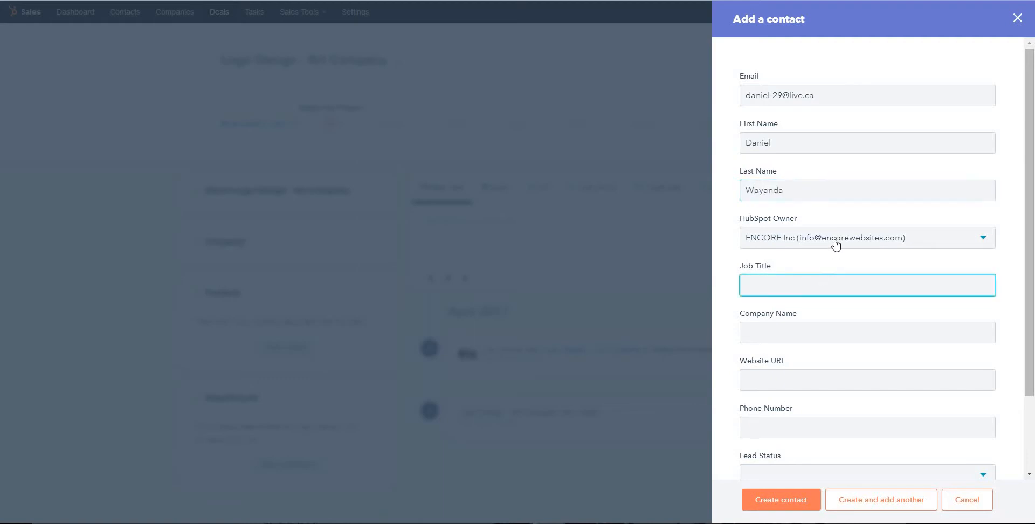
click(807, 337)
key(ctrl+Tab)
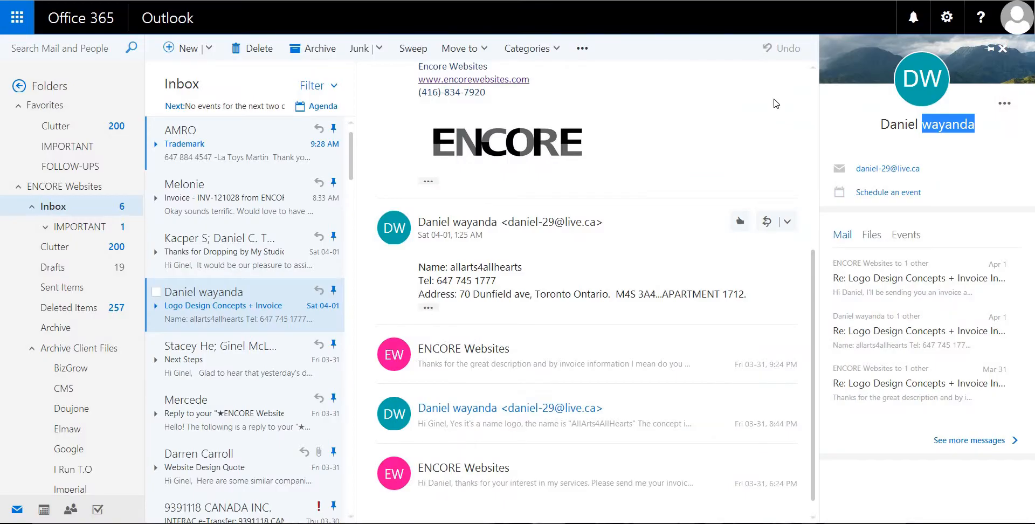
drag(523, 267, 450, 266)
key(ctrl+c)
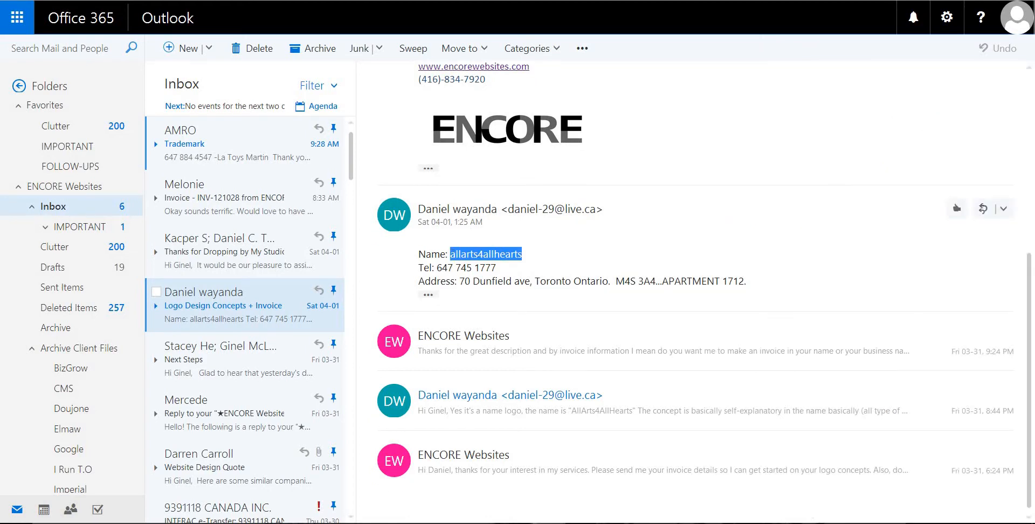
key(ctrl+Tab)
key(ctrl+Tab)
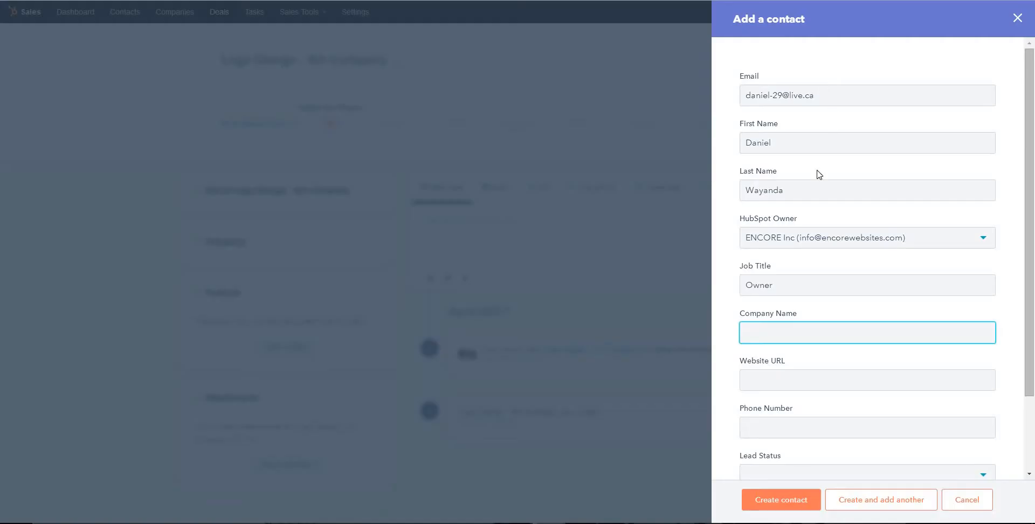
key(ctrl+v)
key(Home)
key(Delete)
text(A)
Copy the client's phone number from the Outlook email and paste it into the contact's phone number field.
click(749, 432)
key(alt+Tab)
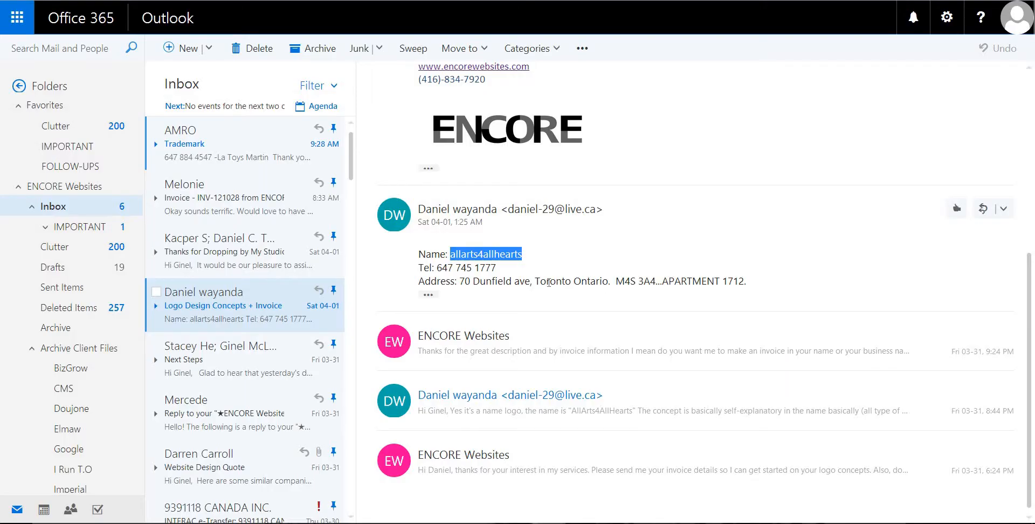
drag(496, 268, 440, 268)
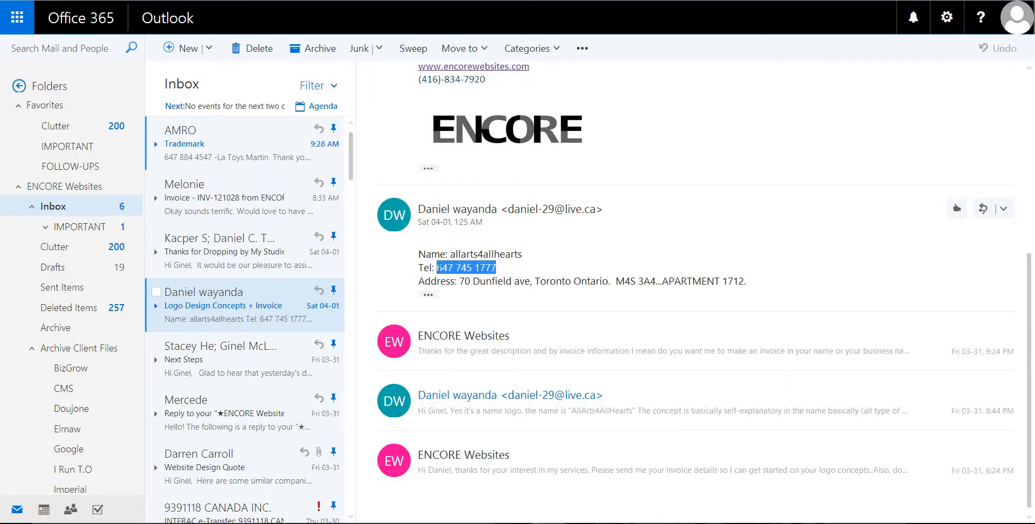
scroll(634, 204, up, 5)
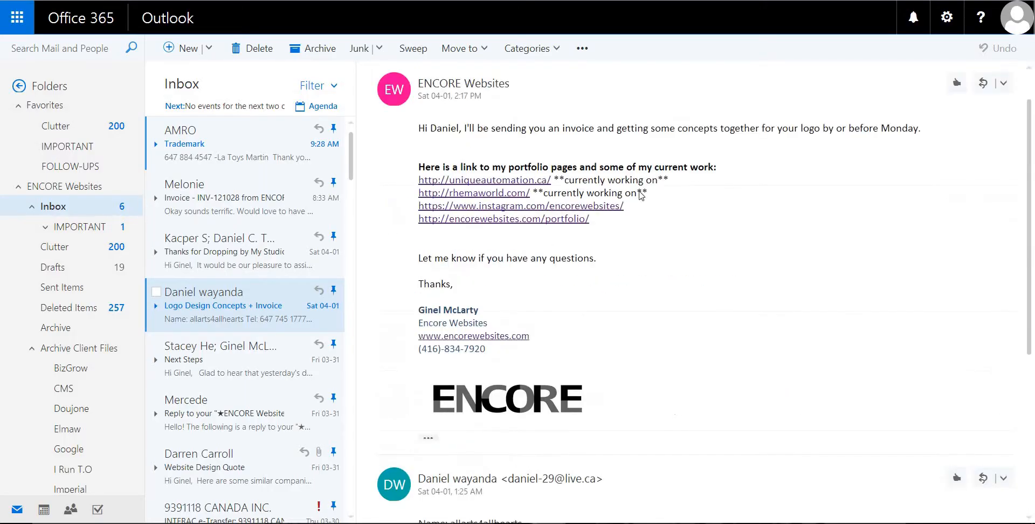
key(alt+Tab)
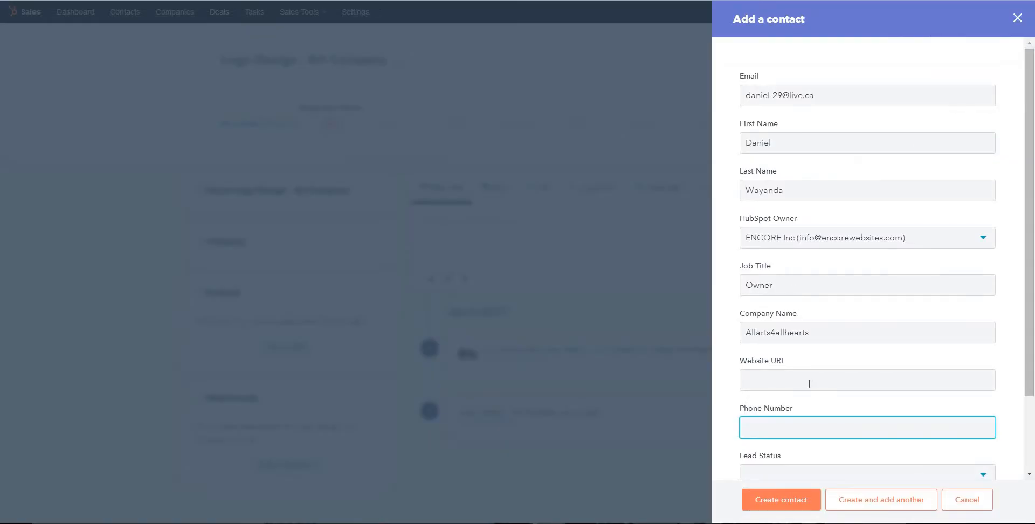
key(ctrl+v)
Set the lead status to Qouted and the lifecycle stage to Customer, then create the contact for the deal.
scroll(823, 422, down, 2)
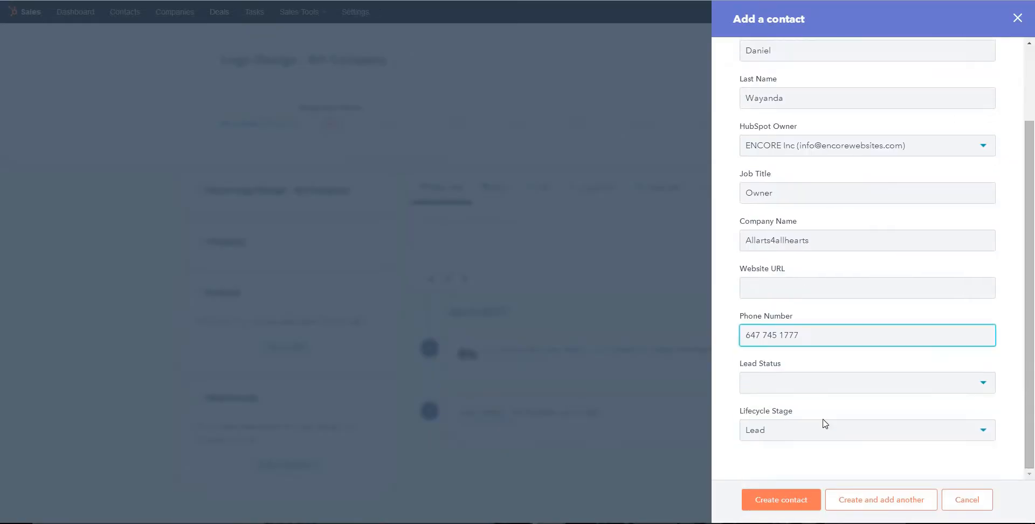
click(837, 392)
scroll(886, 429, down, 2)
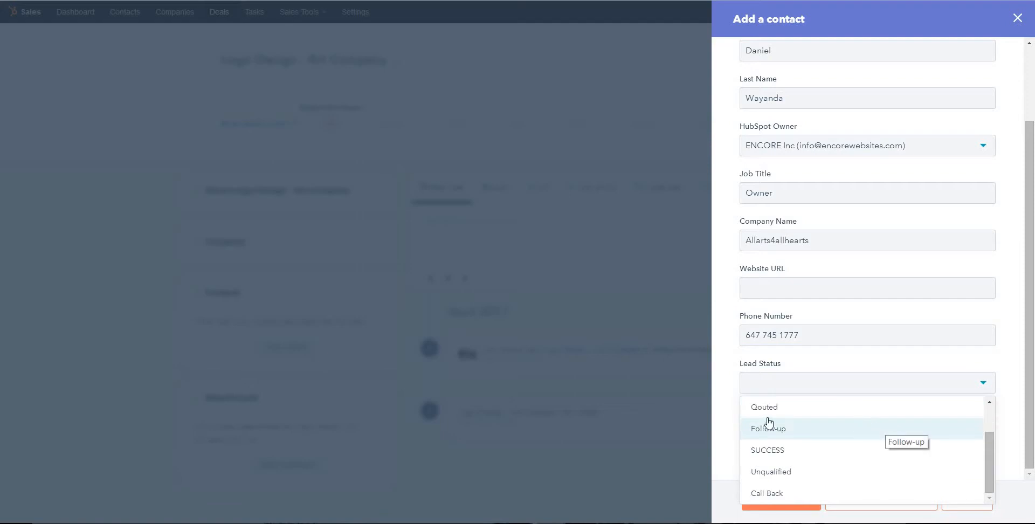
scroll(769, 422, up, 1)
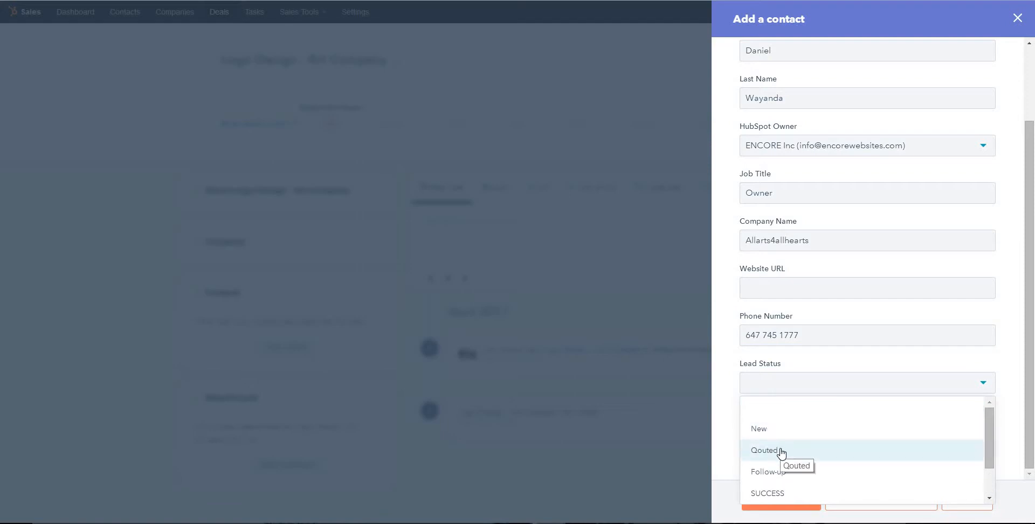
click(782, 452)
click(803, 434)
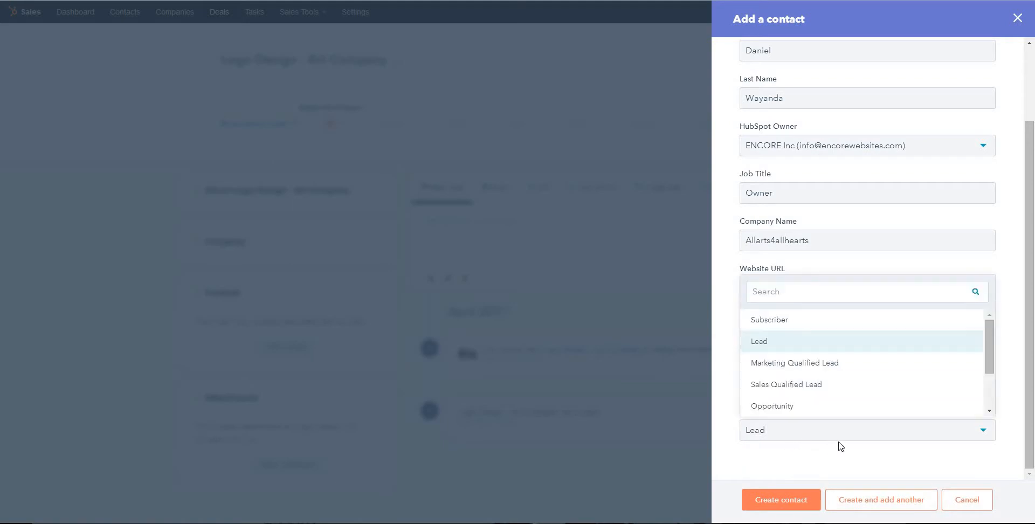
scroll(834, 390, down, 2)
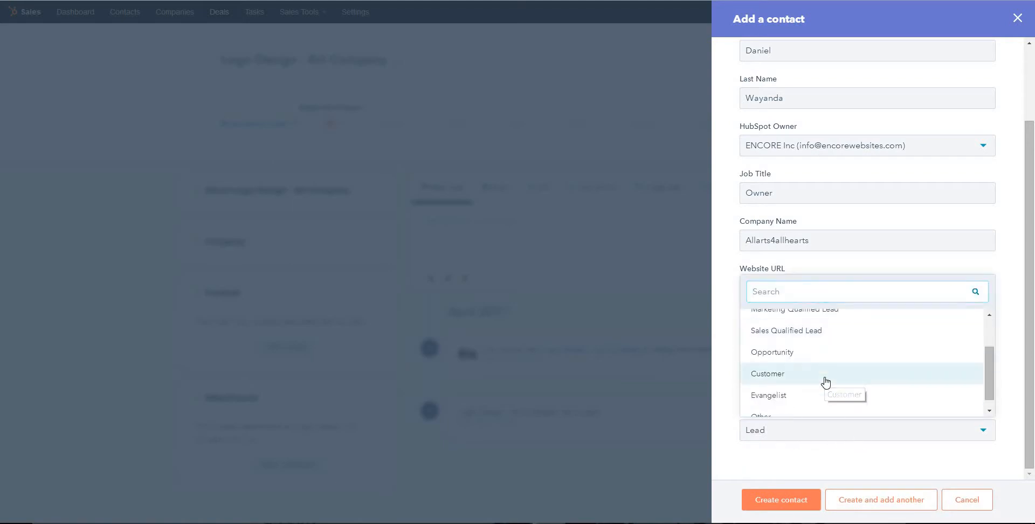
click(833, 378)
click(790, 499)
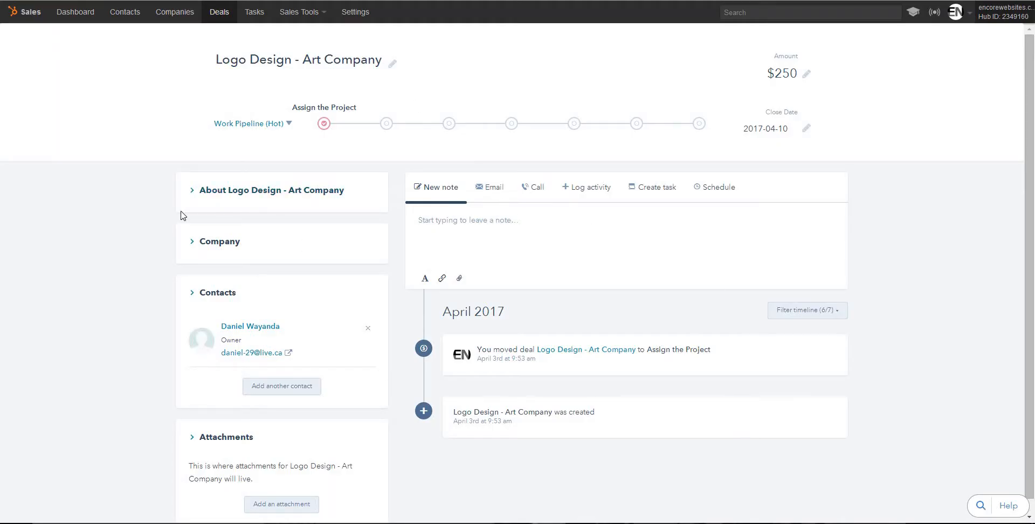
Copy the logo description from the client's Friday 03-31 email in Outlook and paste it into the HubSpot deal's new note.
scroll(272, 276, down, 1)
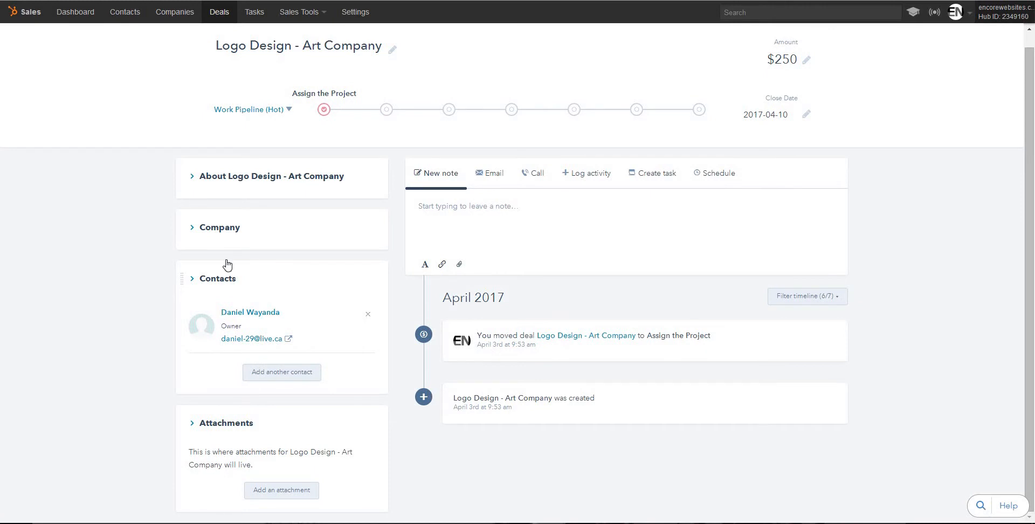
scroll(257, 275, up, 1)
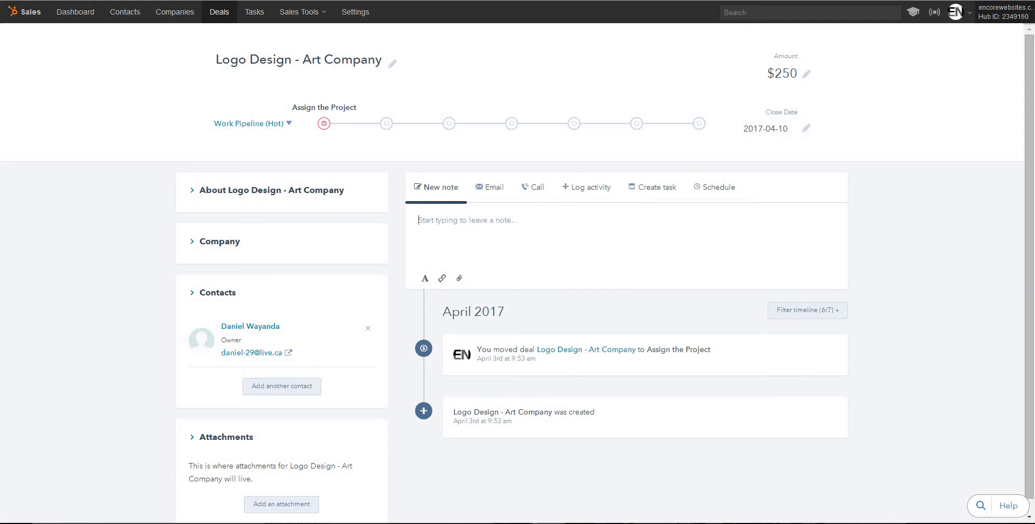
key(ctrl+Tab)
scroll(800, 245, down, 6)
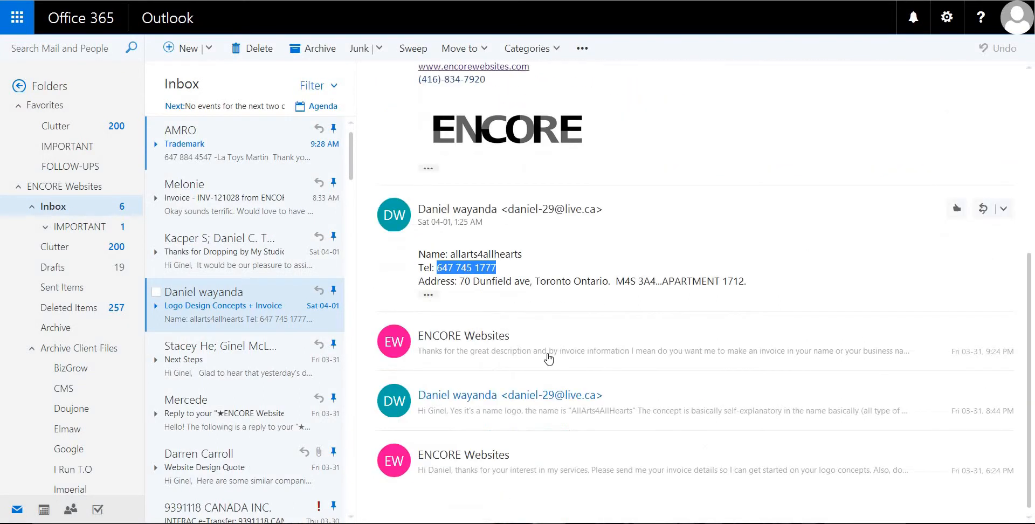
click(543, 418)
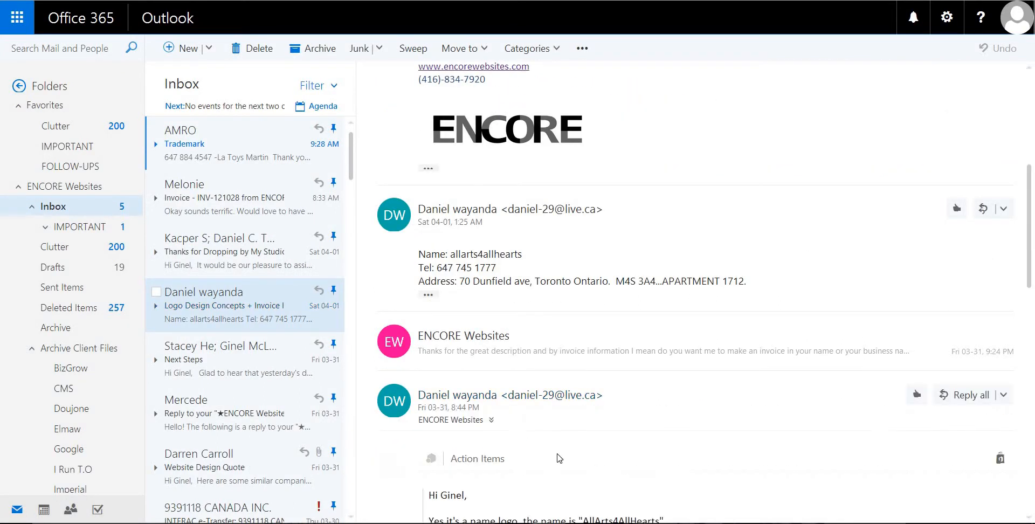
scroll(588, 439, down, 5)
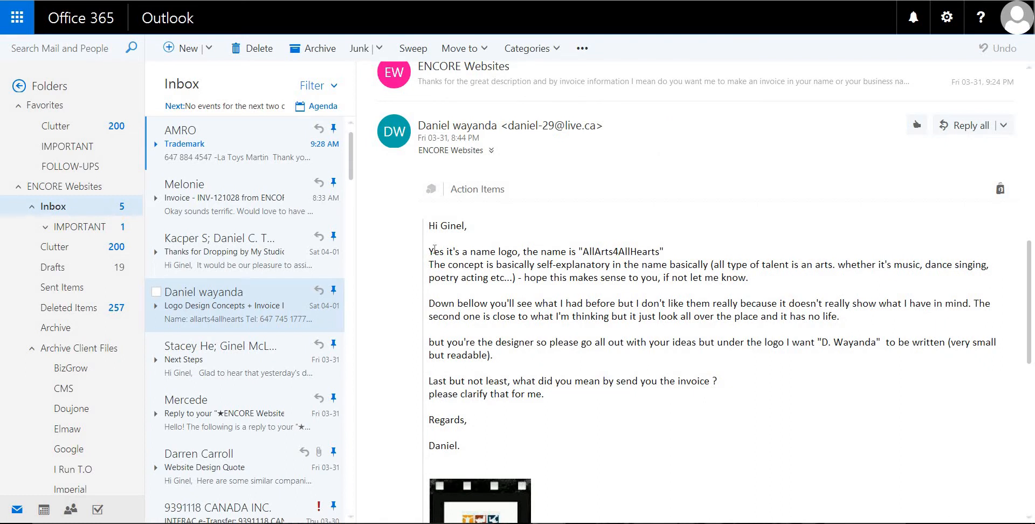
drag(428, 226, 660, 420)
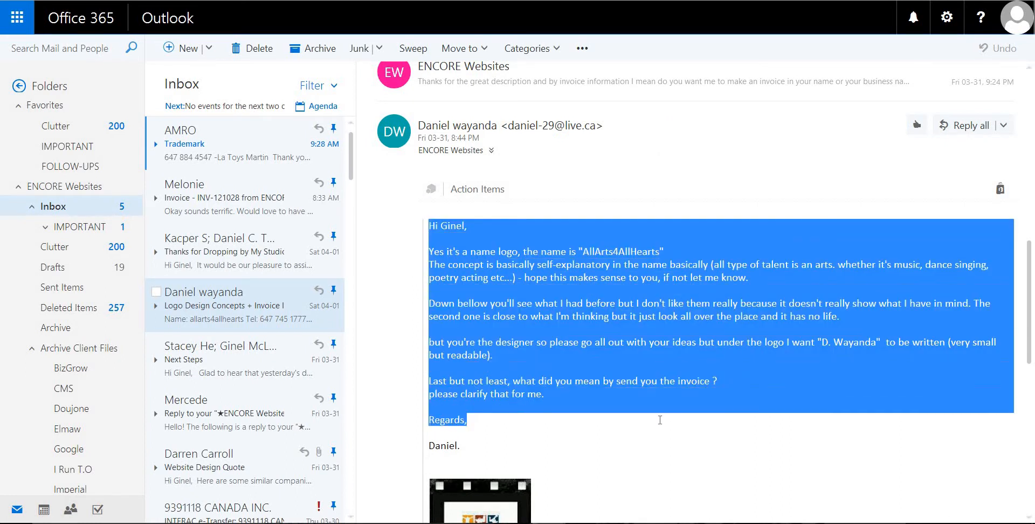
right_click(675, 317)
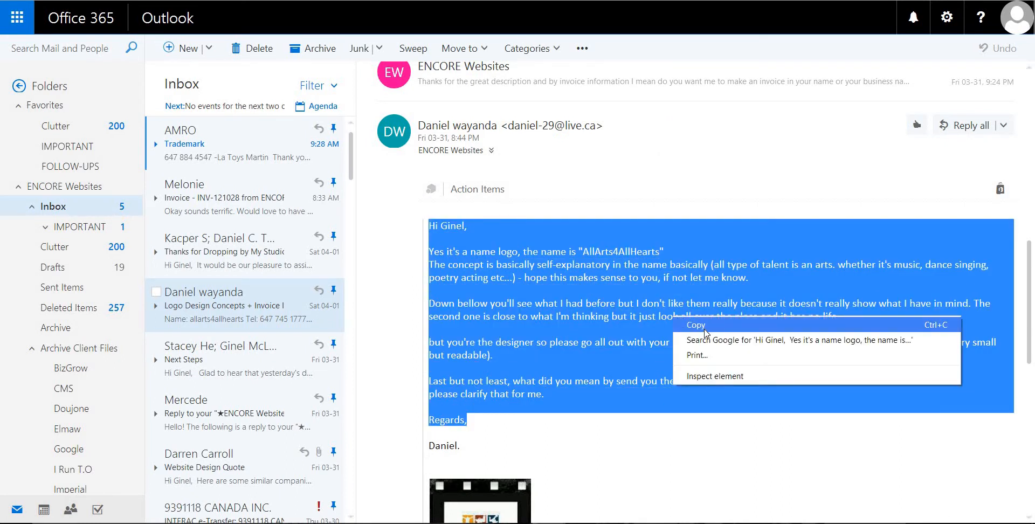
click(704, 326)
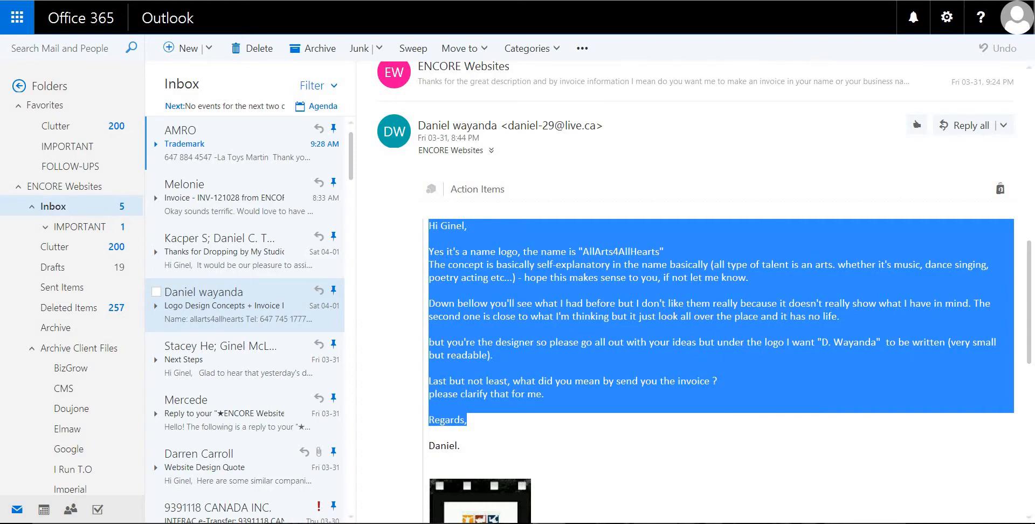
key(ctrl+Tab)
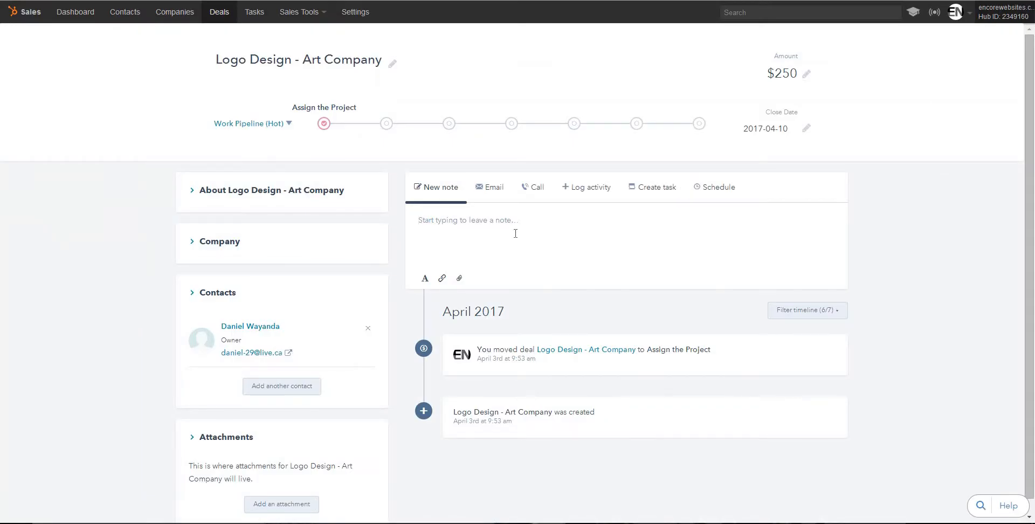
key(ctrl+v)
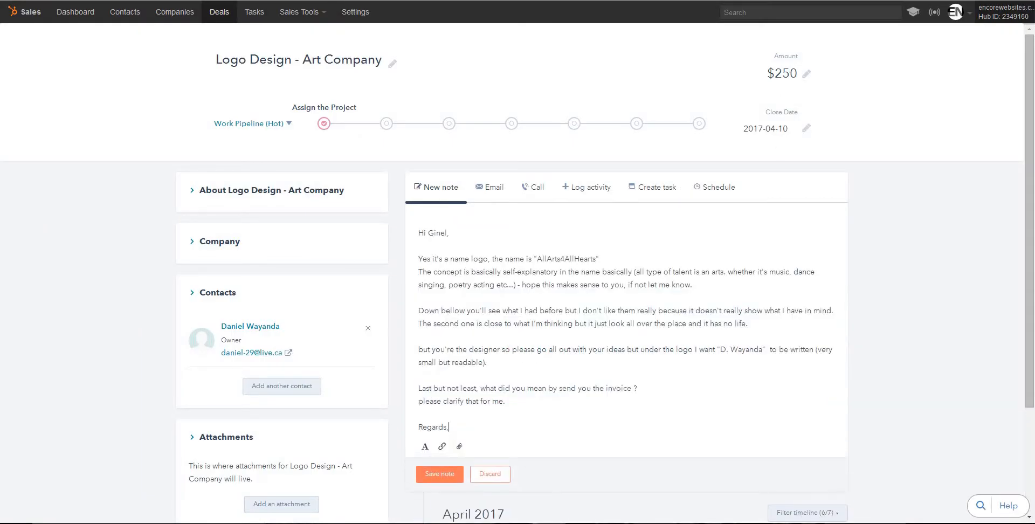
Copy the image URL of the filmstrip logo in the Outlook email and paste it below "Regards," in the HubSpot note.
key(ctrl+Tab)
scroll(665, 291, down, 3)
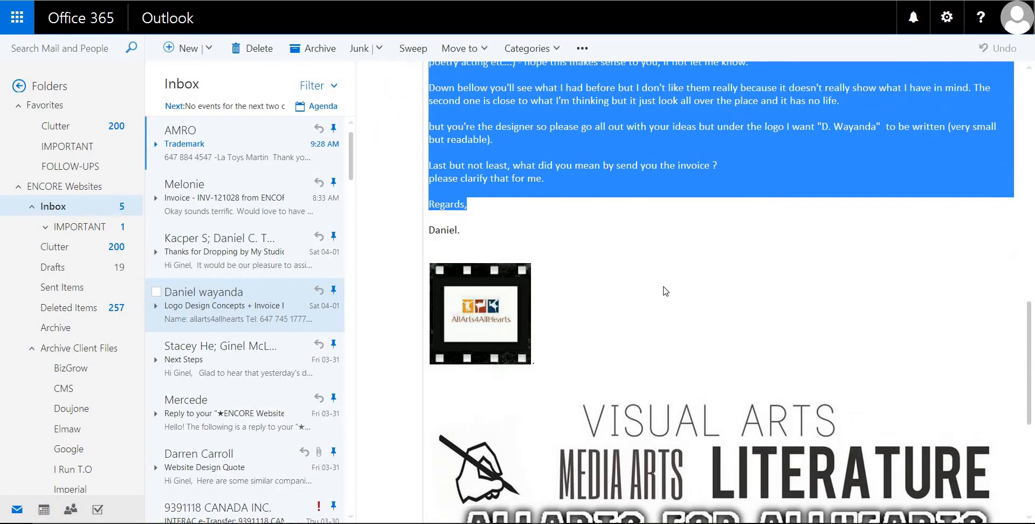
scroll(666, 291, down, 2)
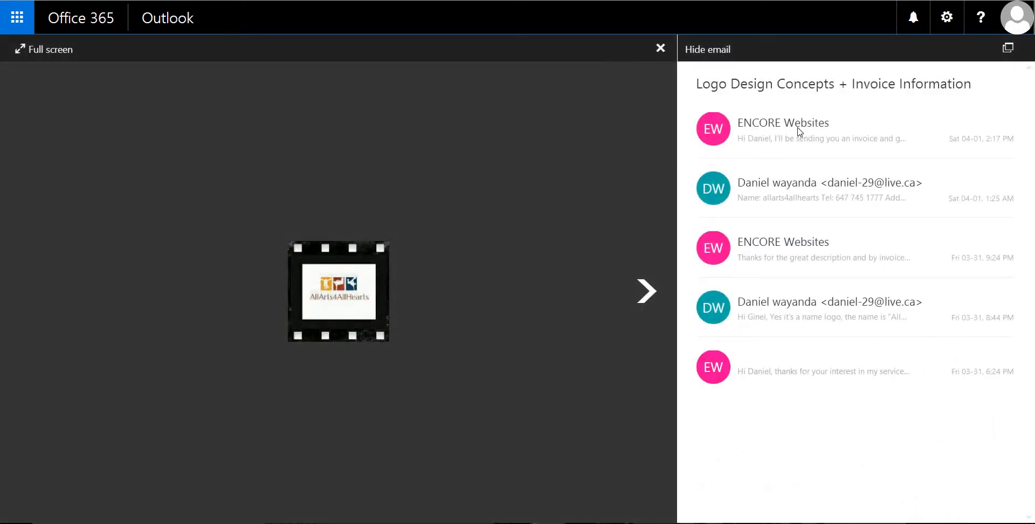
click(797, 132)
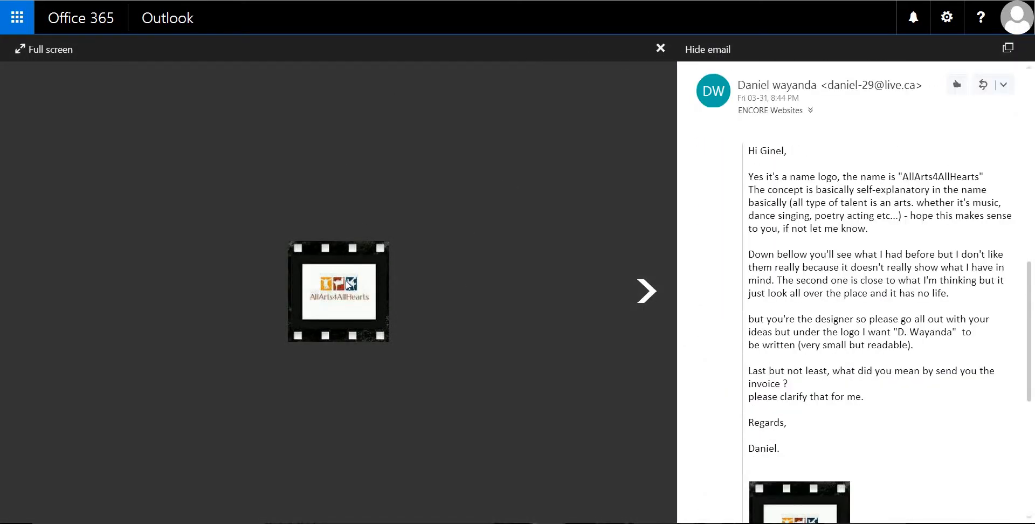
right_click(346, 280)
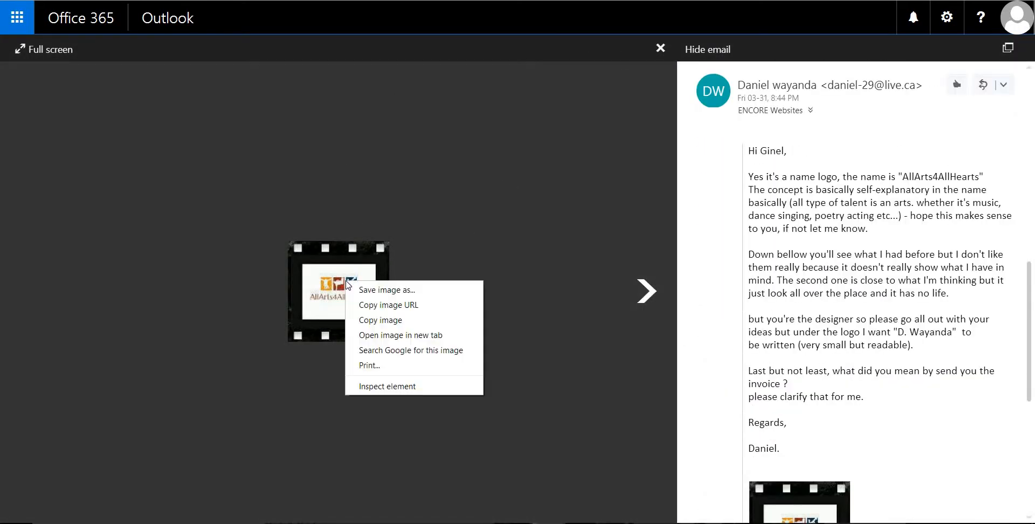
click(392, 305)
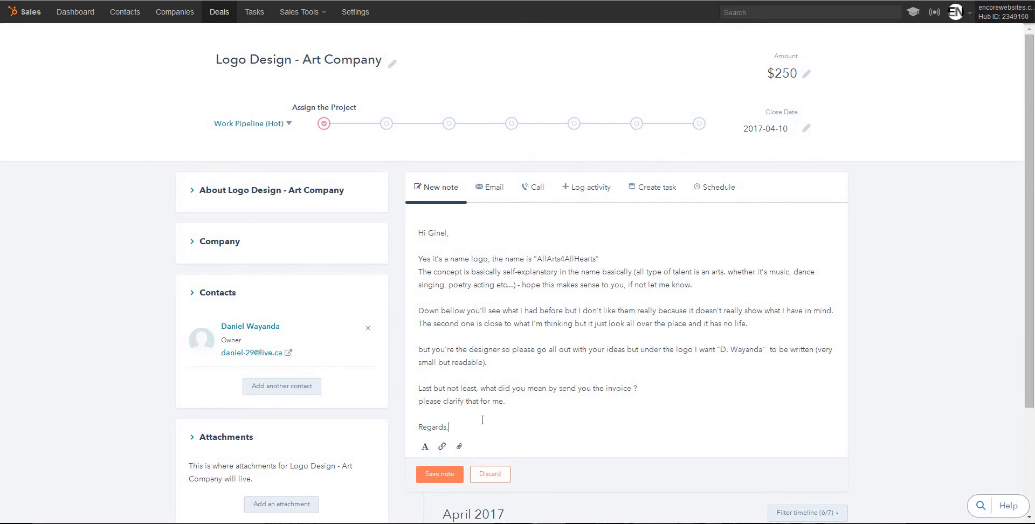
key(Return)
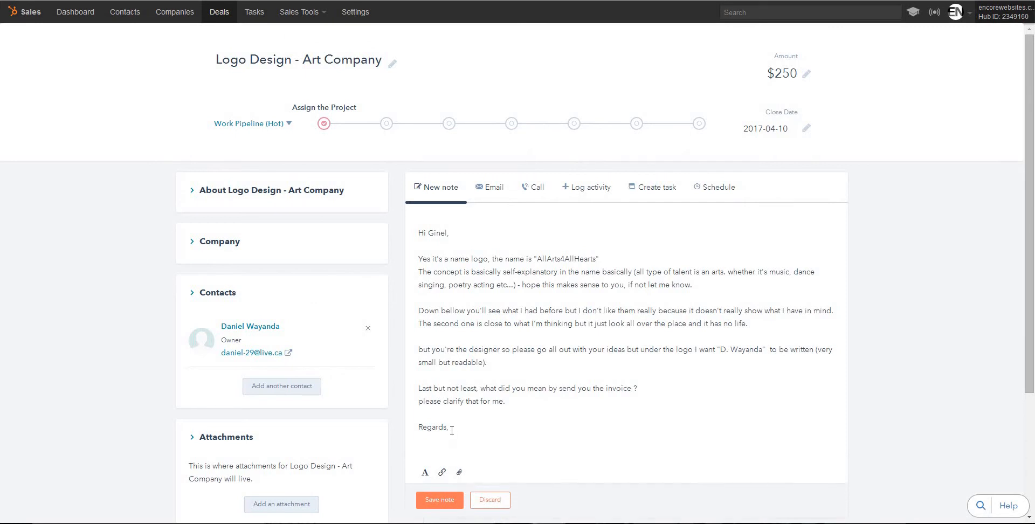
key(ctrl+v)
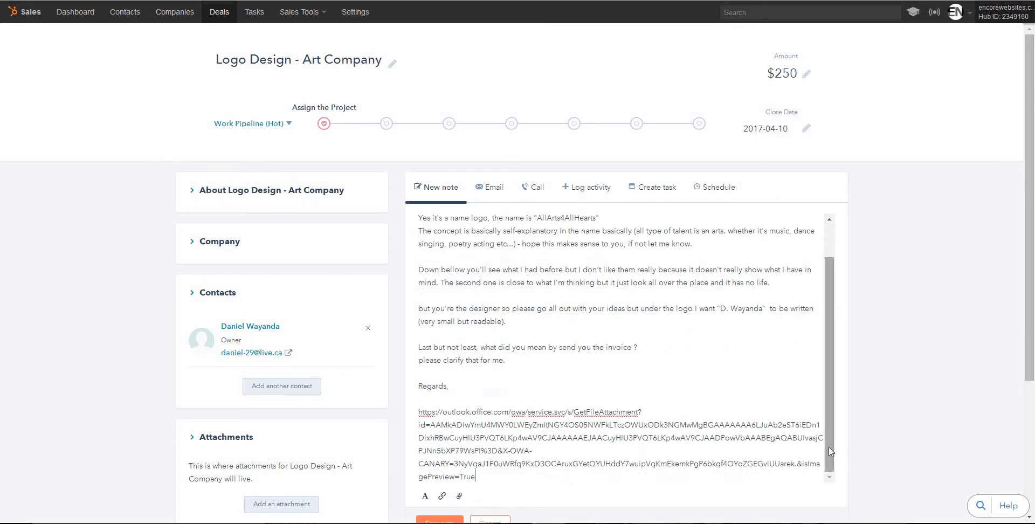
Add the line "Logo Sample #1" directly above the pasted image URL in the note, keeping a blank line after "Regards,".
scroll(539, 351, down, 2)
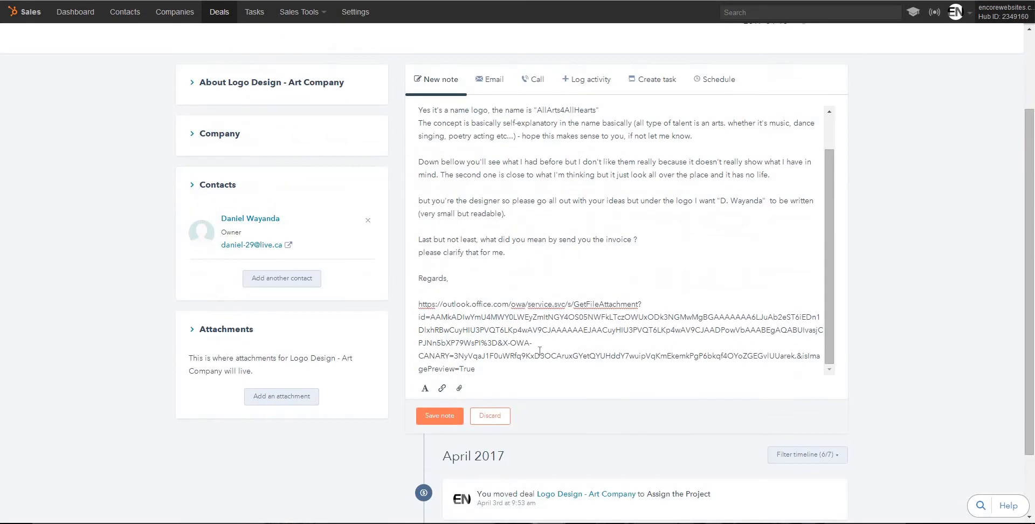
click(448, 291)
key(Return)
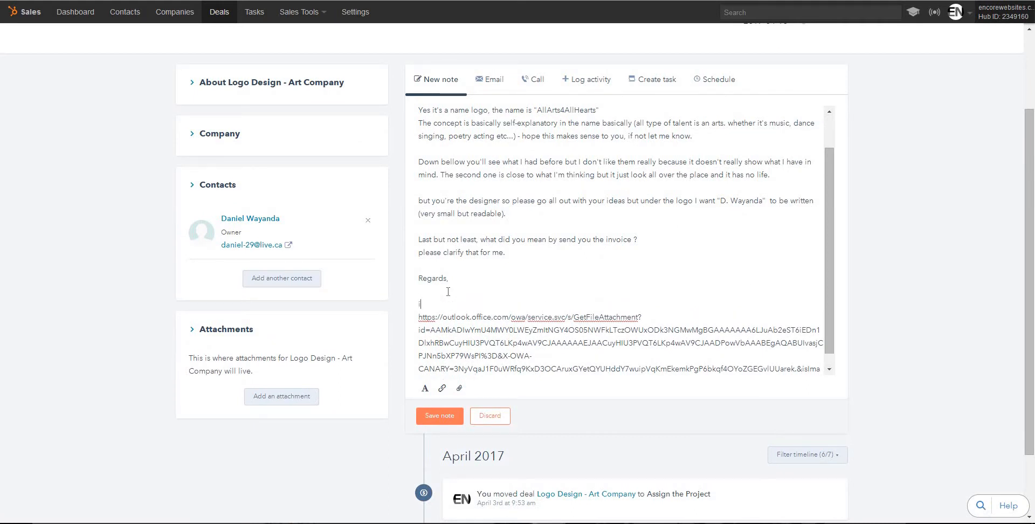
key(BackSpace)
text(Im)
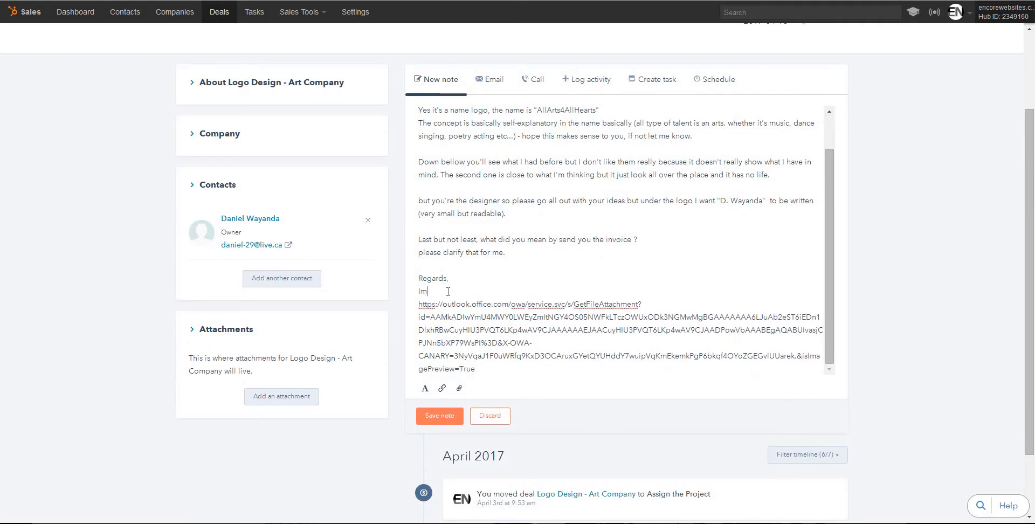
text(age)
key(BackSpace)
key(BackSpace)
key(BackSpace)
key(BackSpace)
key(Return)
text(L)
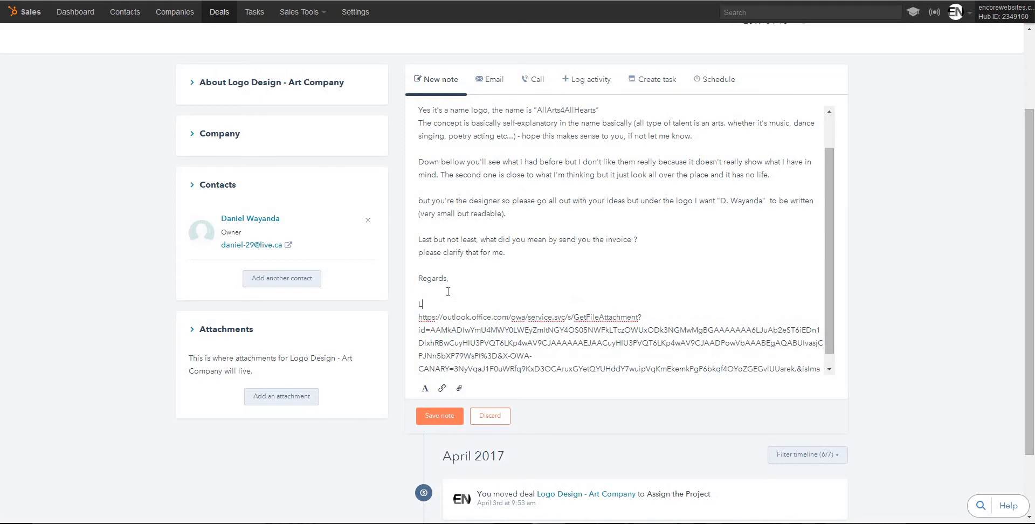
text(ogo Sample #1)
Turn the "Logo Sample #1" text into a link using the copied image URL.
drag(493, 306, 418, 304)
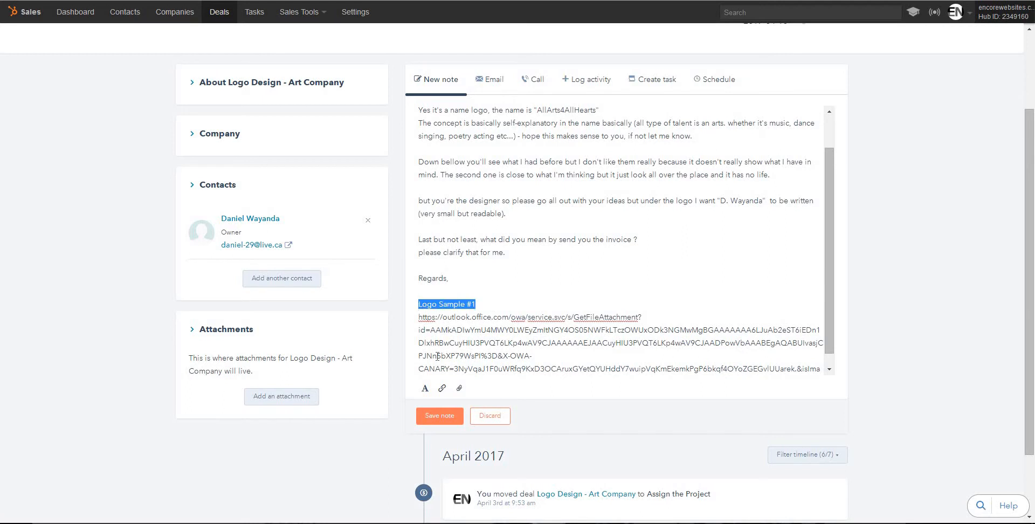
click(442, 389)
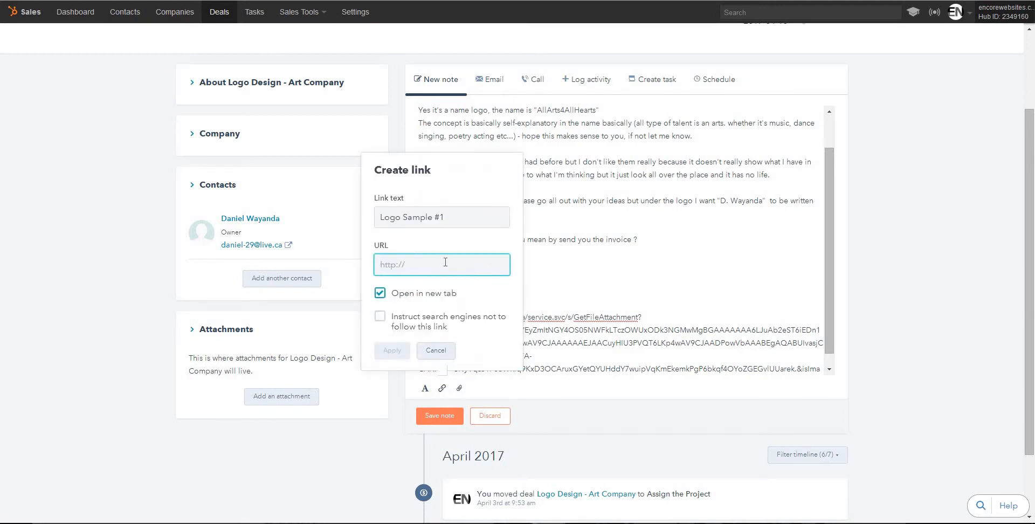
key(ctrl+v)
click(392, 350)
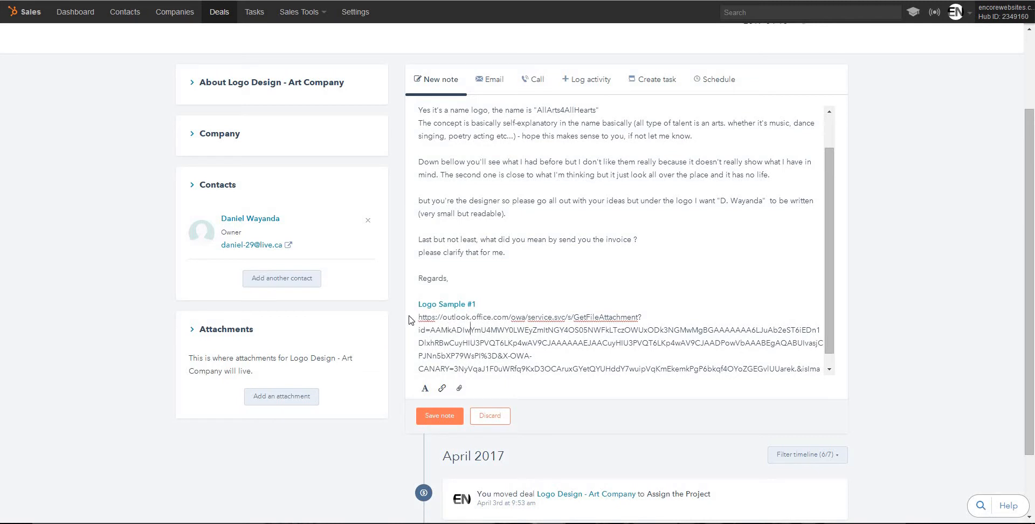
Delete the raw image URL below the "Logo Sample #1" link in the note.
scroll(758, 359, down, 2)
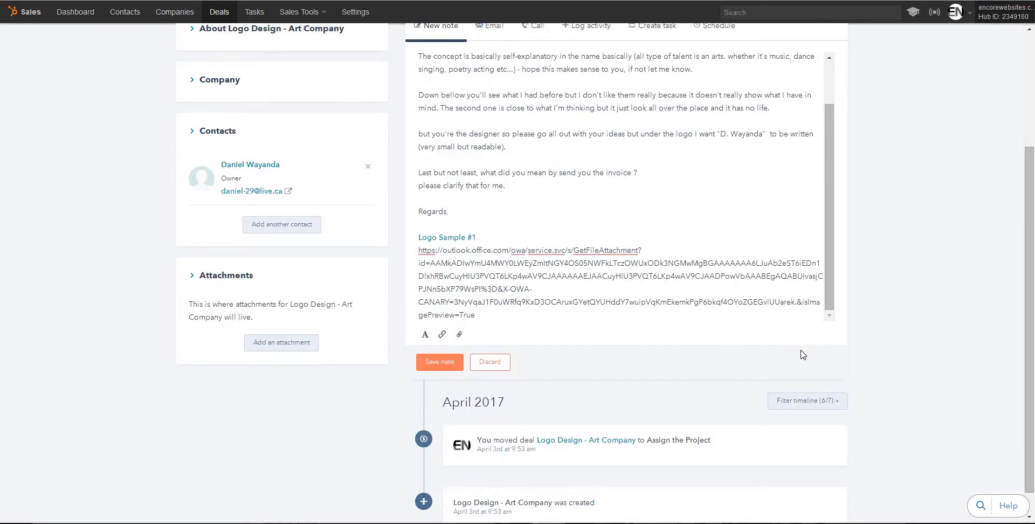
drag(466, 312, 400, 253)
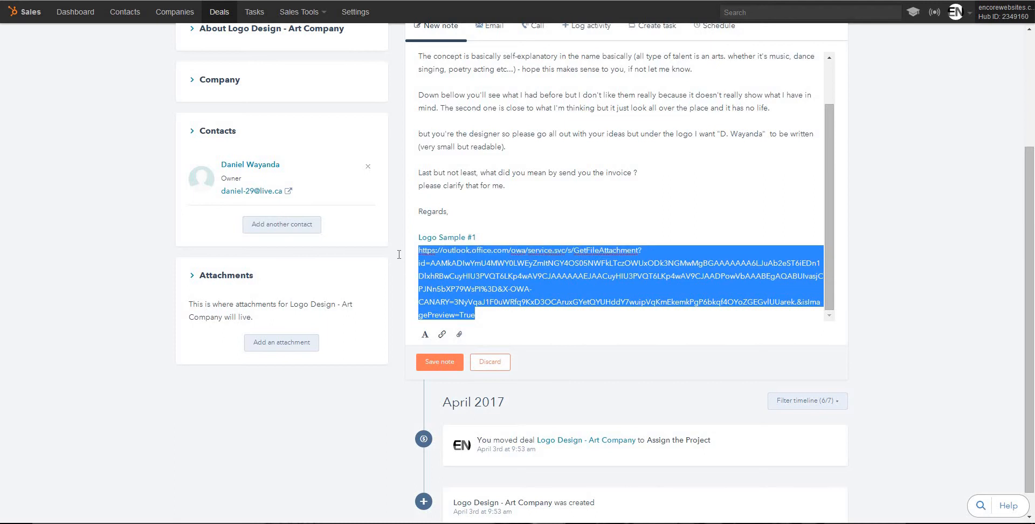
key(BackSpace)
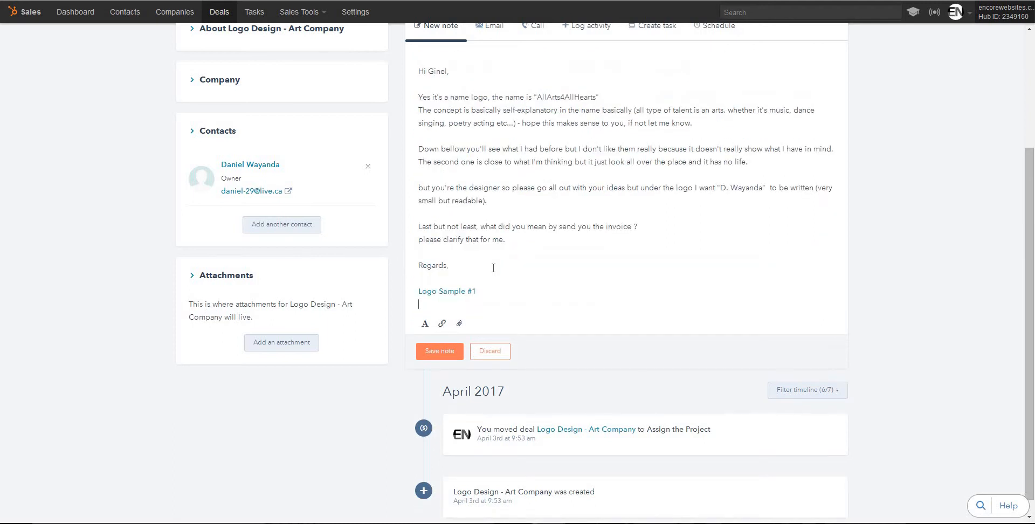
Add the line "Logo sample #2" below the "Logo Sample #1" link.
text(Logo saple)
key(BackSpace)
key(BackSpace)
key(BackSpace)
key(BackSpace)
text(mple #2)
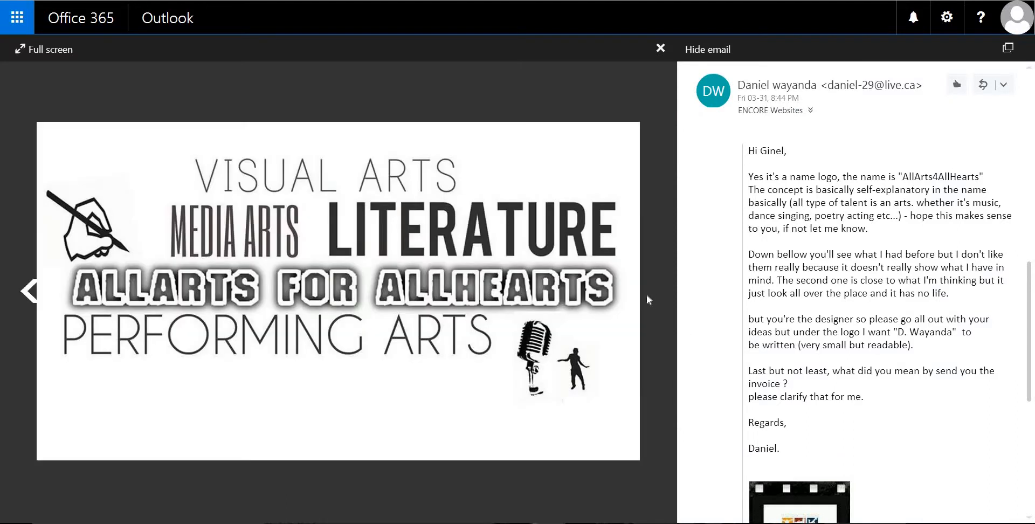
Copy the second logo image's URL from Outlook, link the note's "Logo sample #2" text to it, and add two line breaks below.
right_click(327, 261)
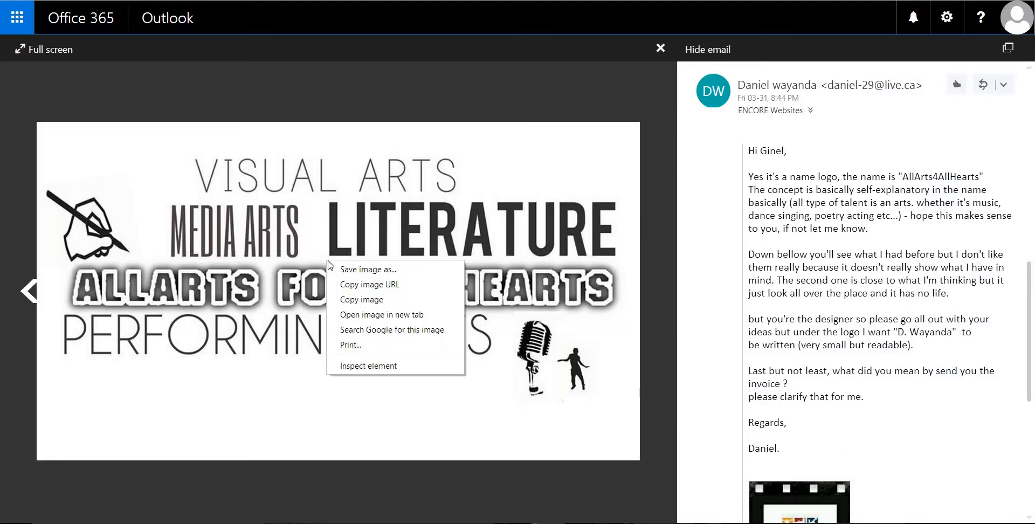
click(388, 285)
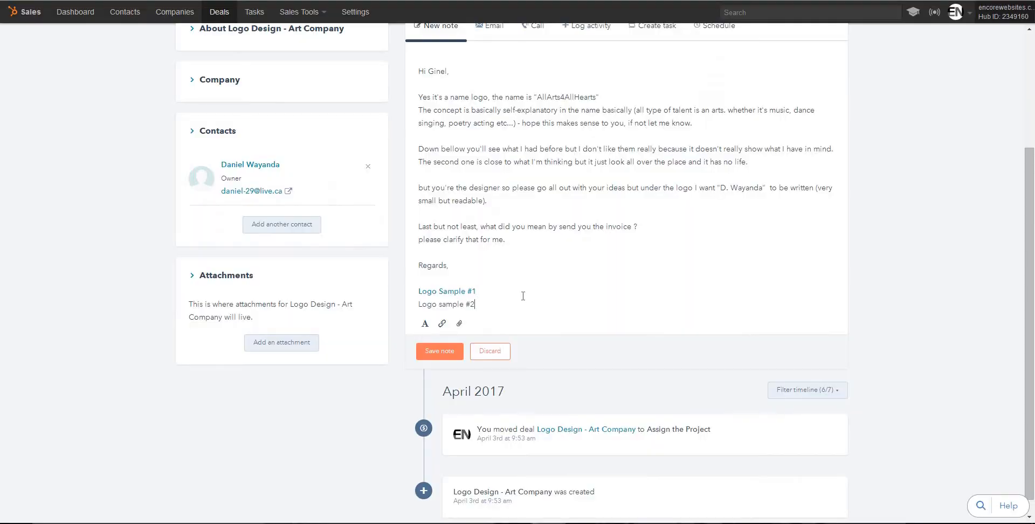
drag(475, 304, 429, 304)
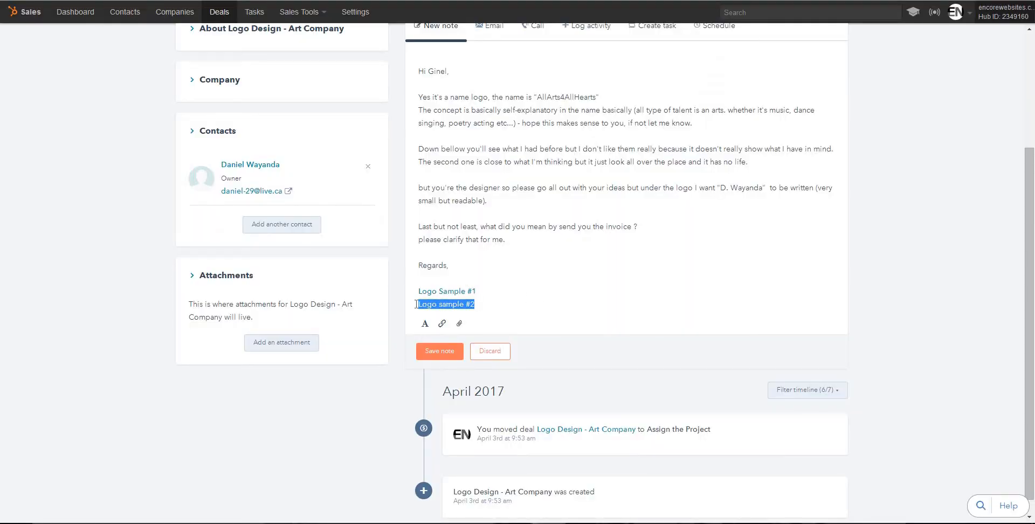
click(442, 323)
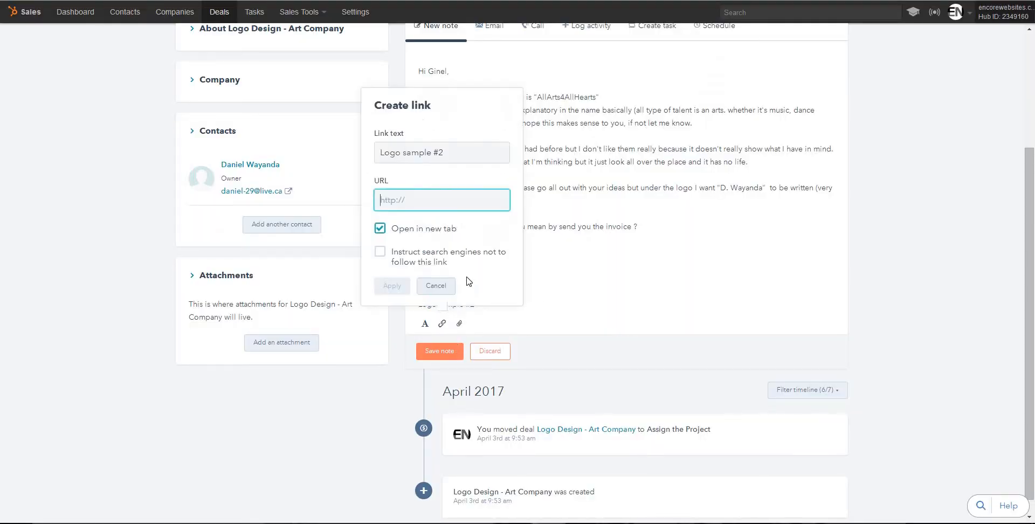
right_click(389, 202)
click(397, 271)
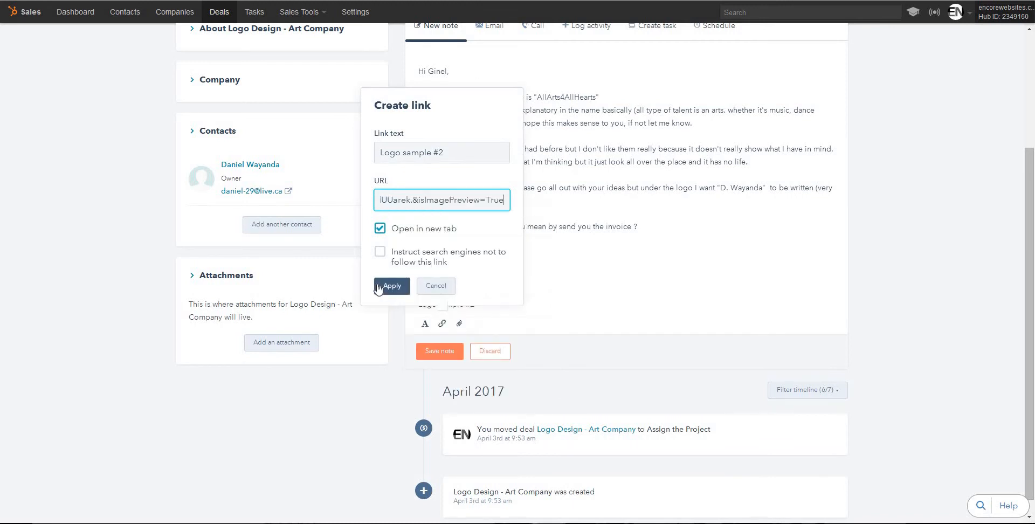
click(383, 288)
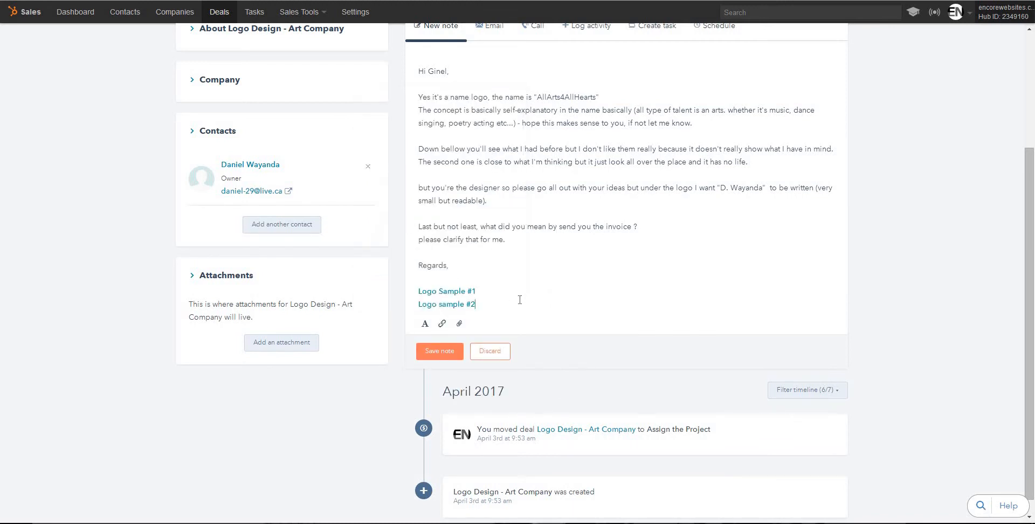
key(Return)
key(Return)
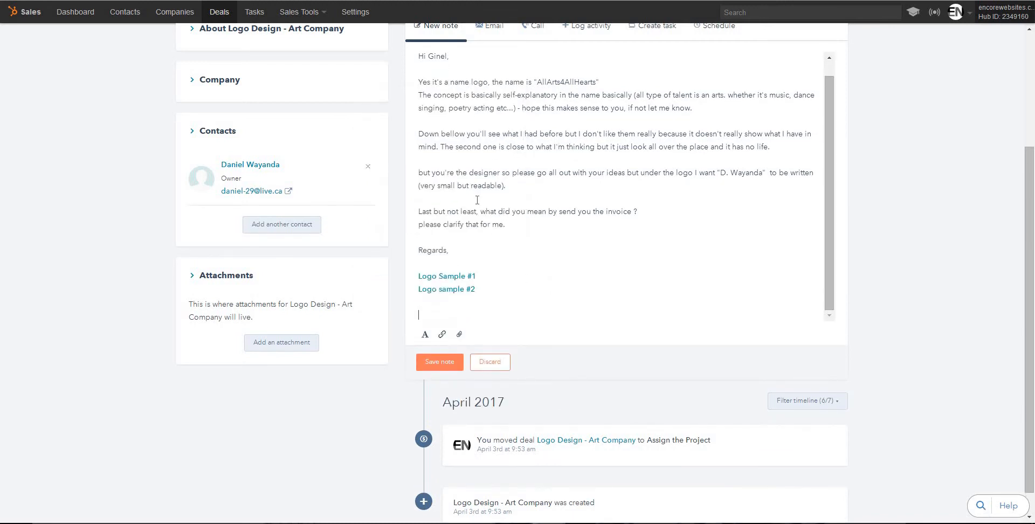
Replace the greeting at the start of the note with "INFORMATION FOR DESIGNER:" and save the note.
drag(452, 57, 396, 60)
key(BackSpace)
text(INFORMAT)
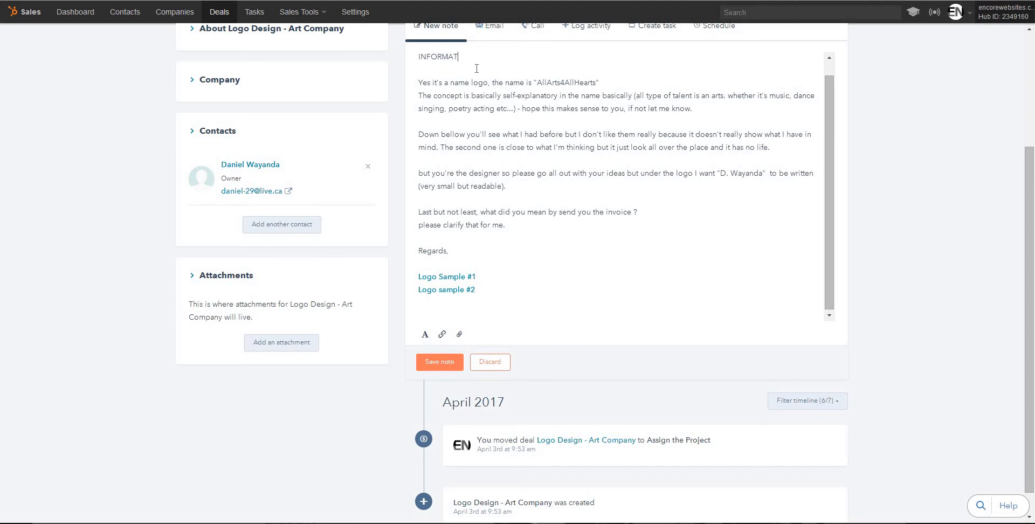
text(ION FGOR DESG)
key(BackSpace)
text(IGNER:)
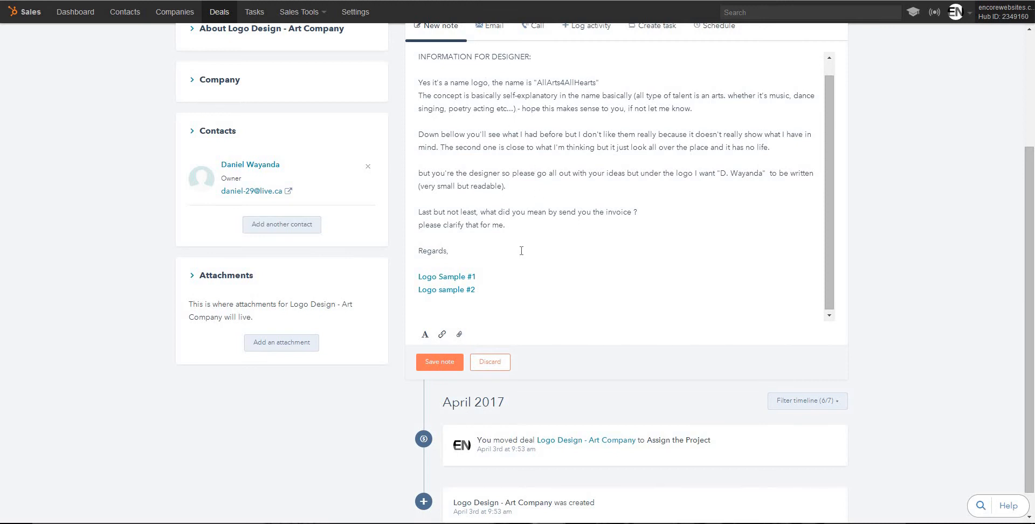
click(441, 368)
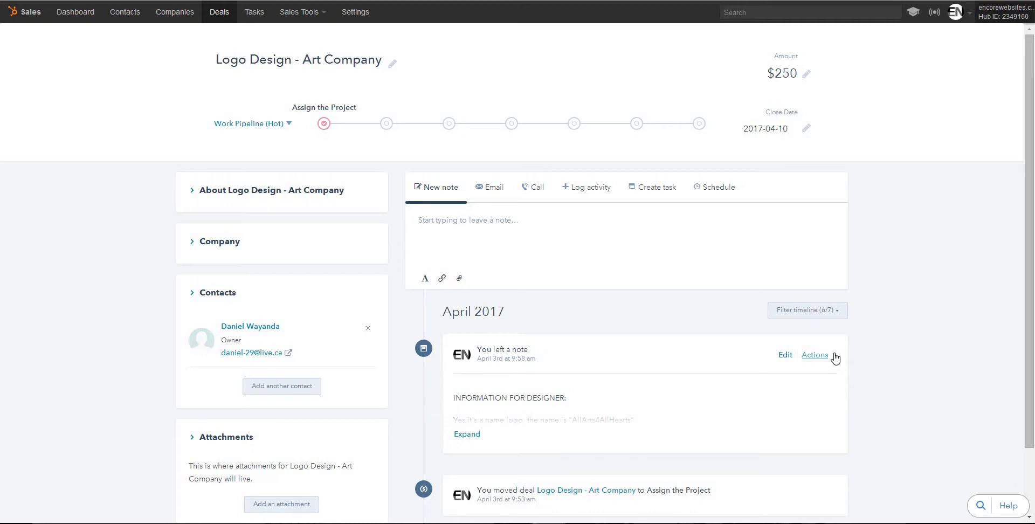
Pin the saved designer note above the deal's timeline and expand it to its full text.
click(834, 357)
click(817, 405)
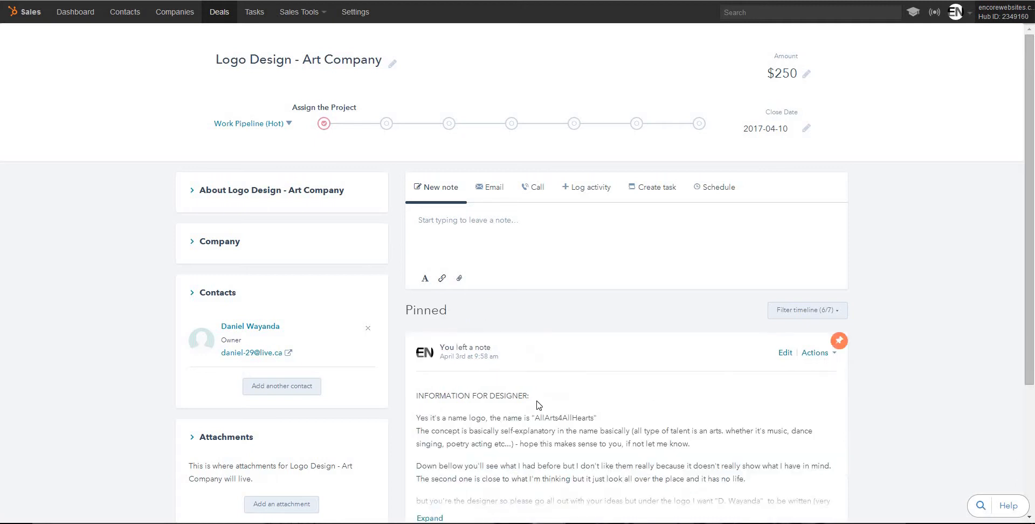
scroll(539, 406, down, 2)
click(429, 411)
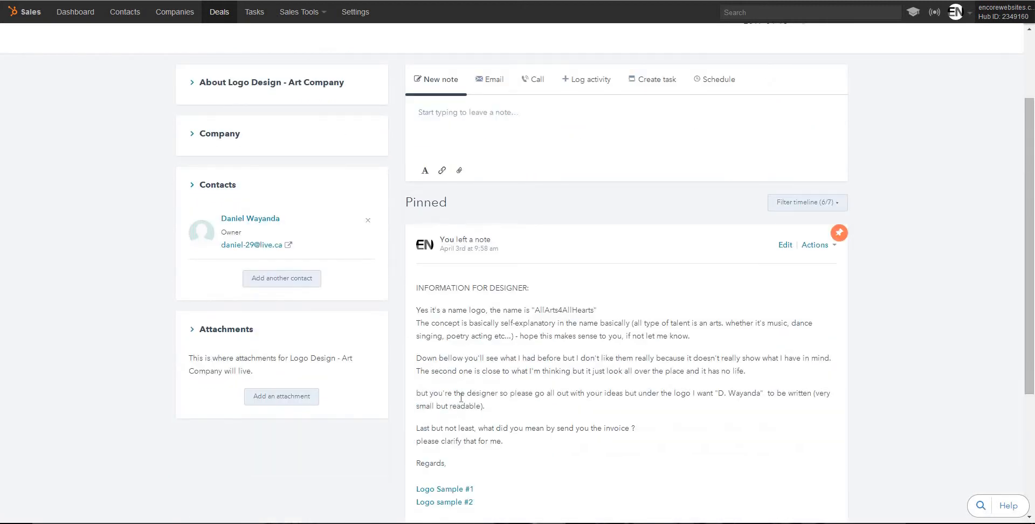
Copy the brief from the pinned note, from "Yes it's a name logo" through "Logo sample #2".
scroll(461, 398, down, 1)
drag(482, 451, 412, 256)
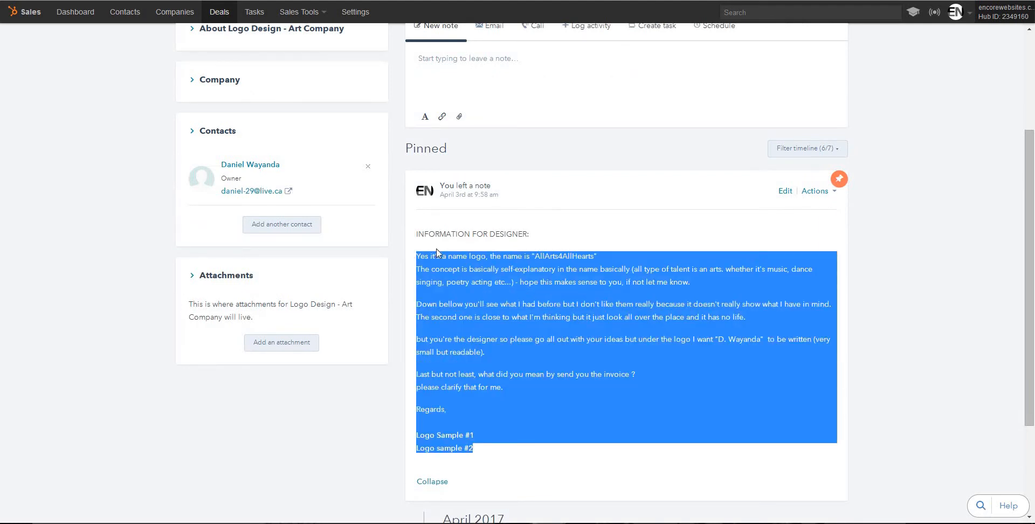
right_click(482, 276)
click(627, 286)
scroll(701, 148, up, 3)
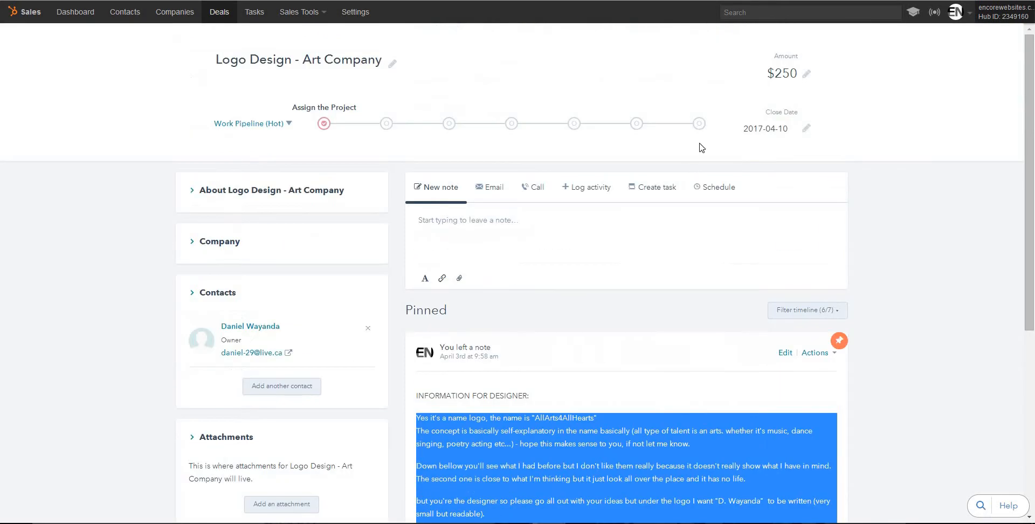
Start a deal task titled "assign designer project details" and paste the copied brief into its notes.
click(666, 190)
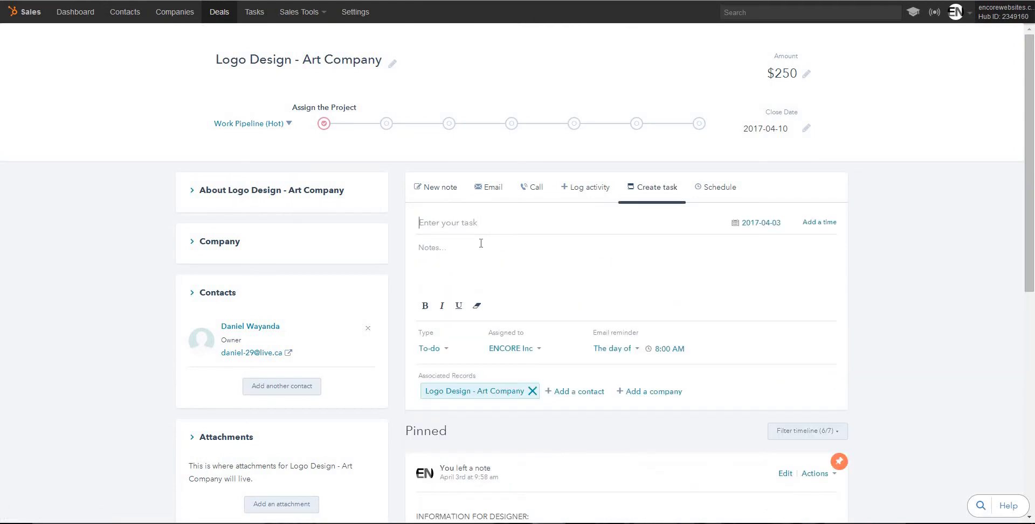
text(assign desi)
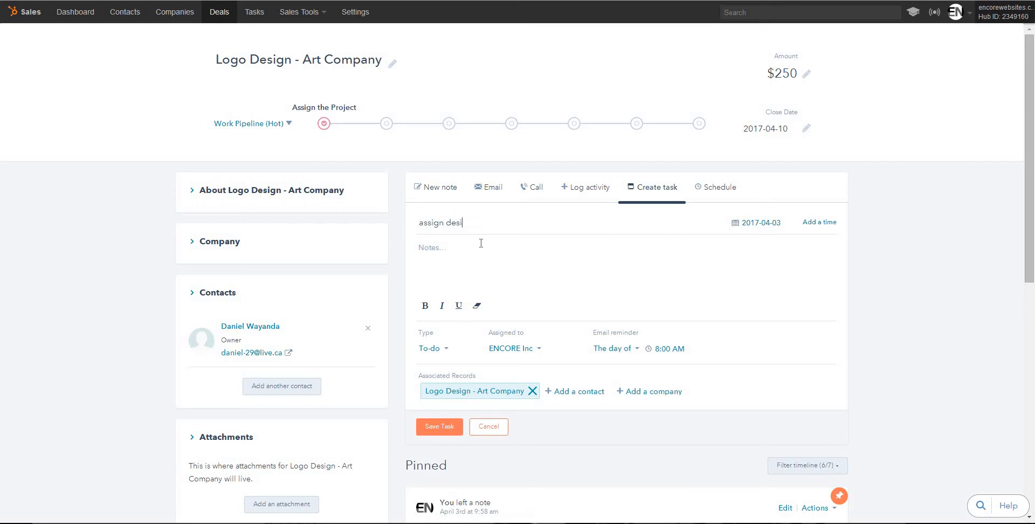
text(gner project details)
key(Tab)
key(Tab)
key(Tab)
key(ctrl+v)
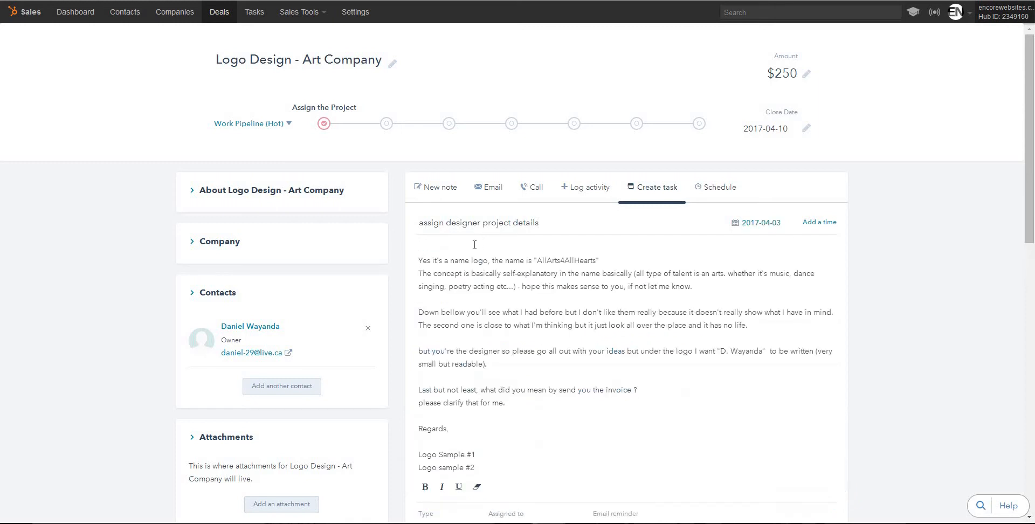
click(471, 243)
Set the task's due date to 2017-04-03 and insert blank lines above the pasted brief.
click(776, 228)
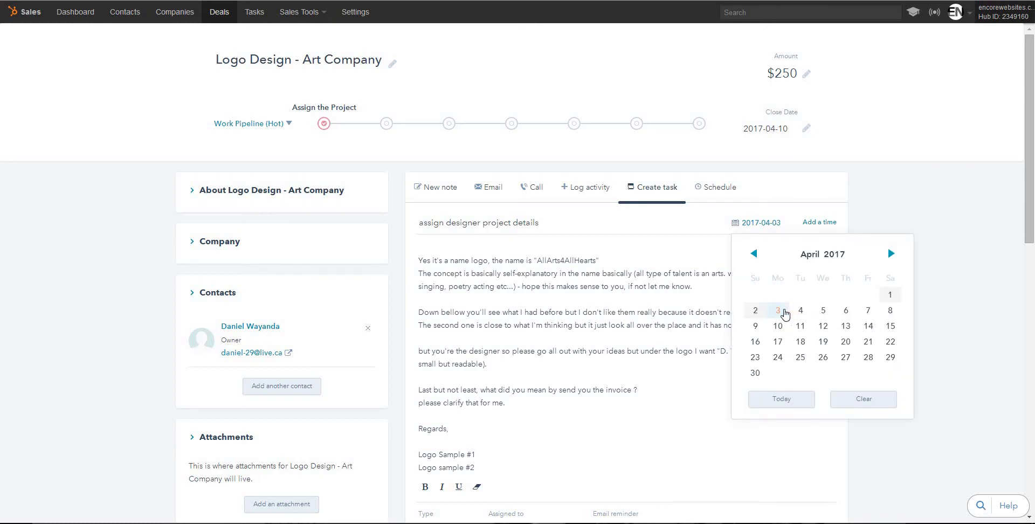
click(784, 314)
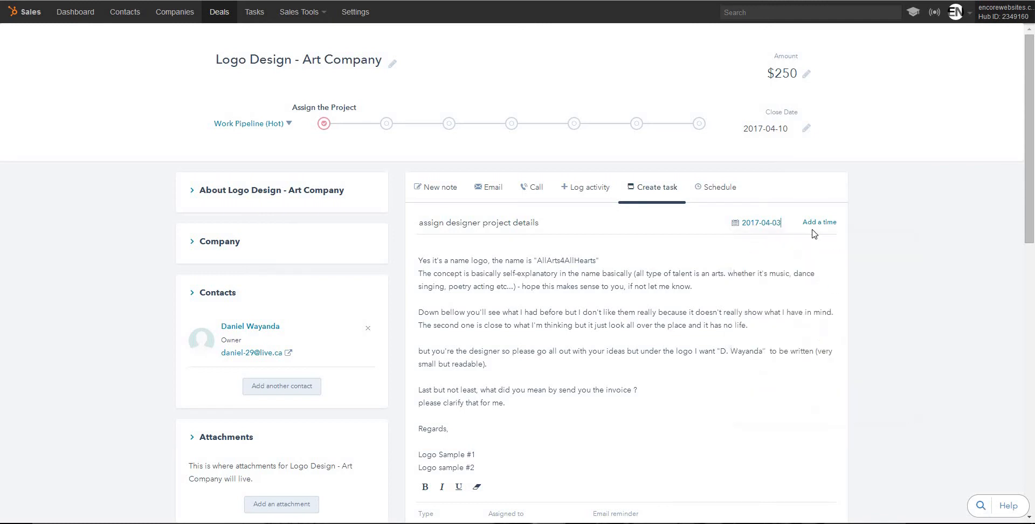
click(421, 260)
key(Return)
key(Return)
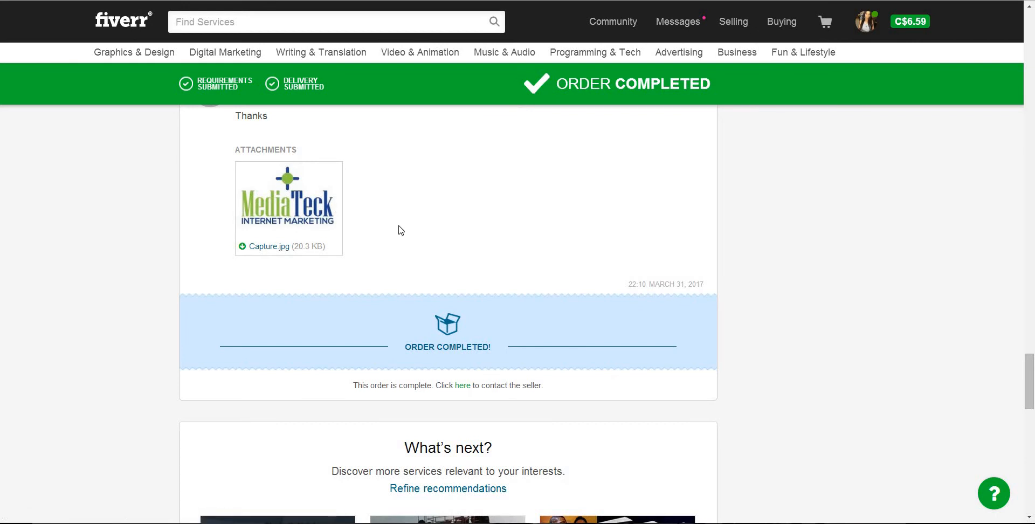
scroll(400, 231, up, 2)
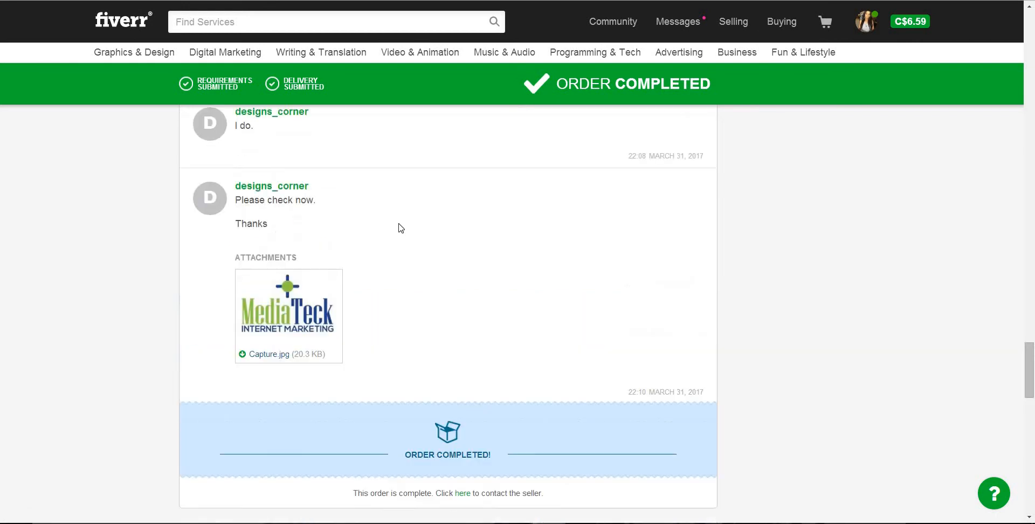
click(276, 187)
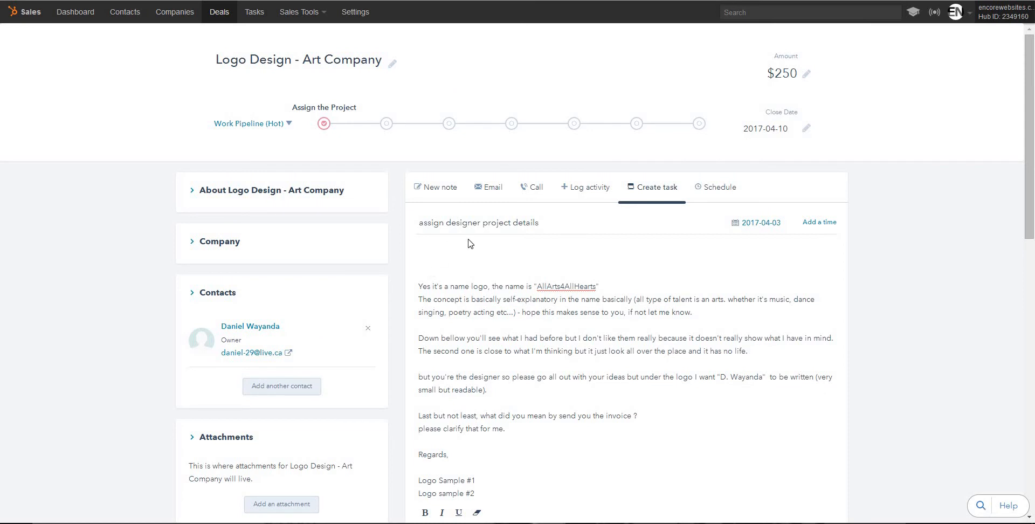
text(ssign tis project to the following designer:)
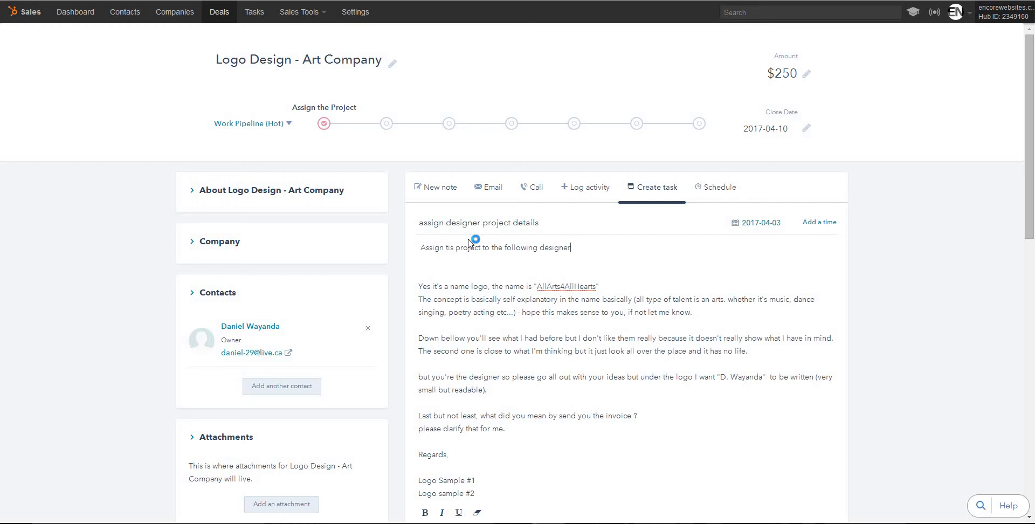
key(Return)
text(https://www.fiverr.com/designs_corner)
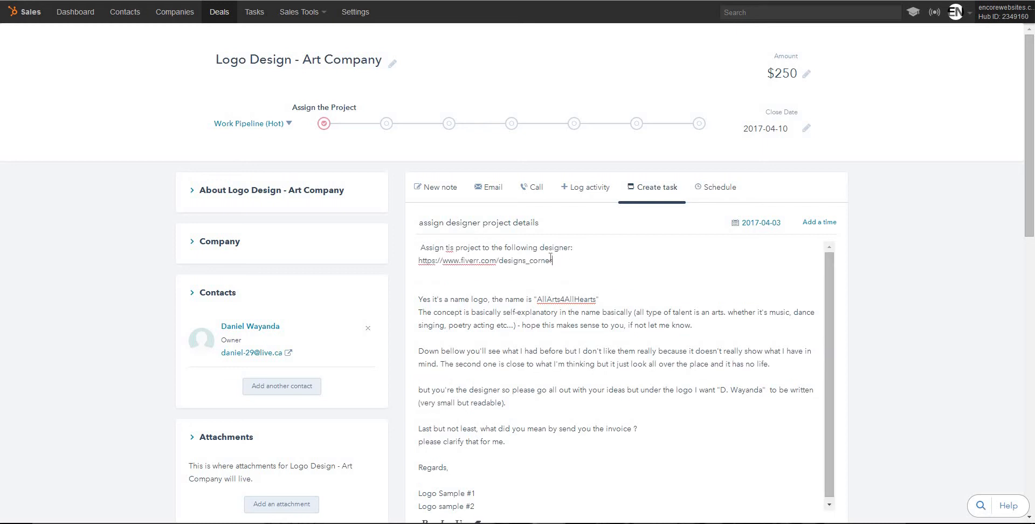
Add a line of dashes between the designer link and the brief, and correct "tis" to "this" in the task's notes.
drag(493, 263, 404, 264)
scroll(798, 351, down, 3)
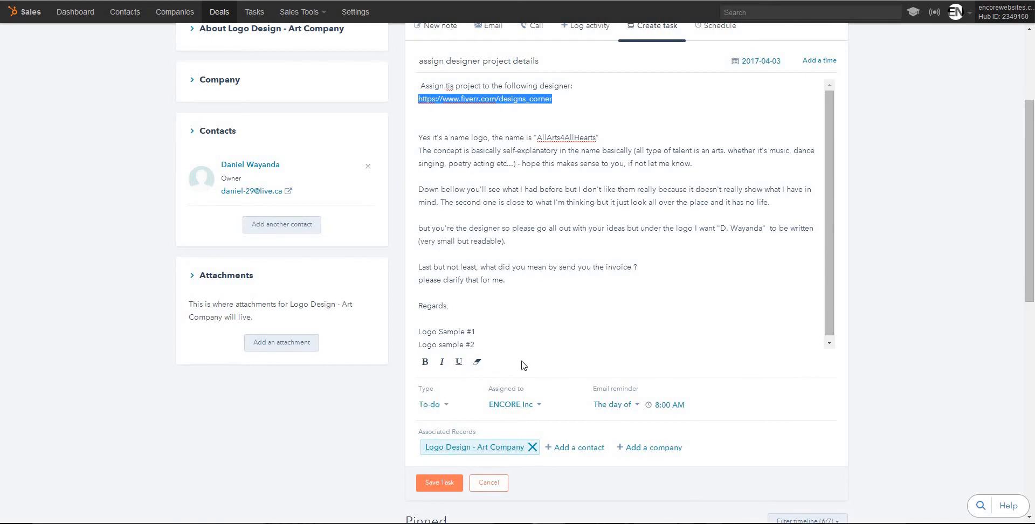
scroll(547, 287, down, 1)
scroll(547, 287, up, 2)
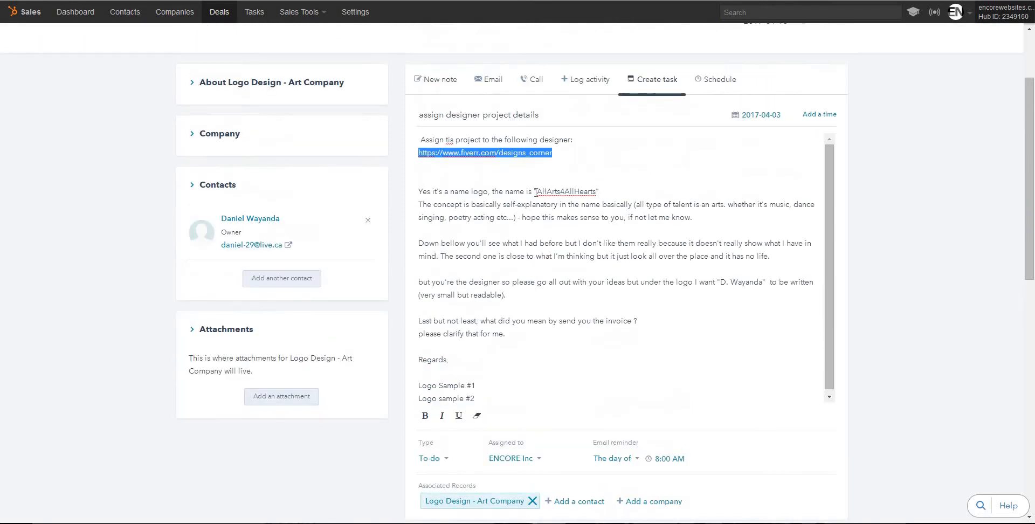
click(481, 176)
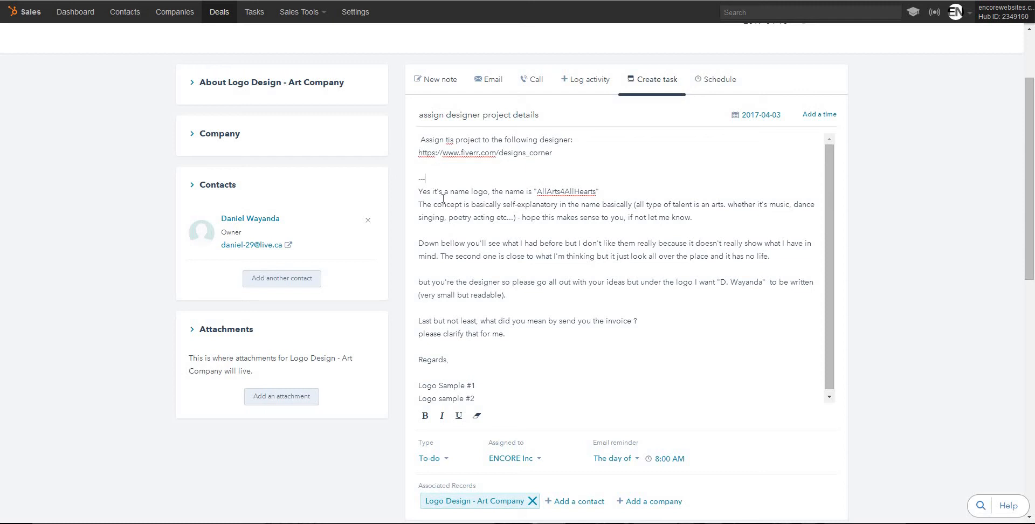
click(450, 140)
text(h)
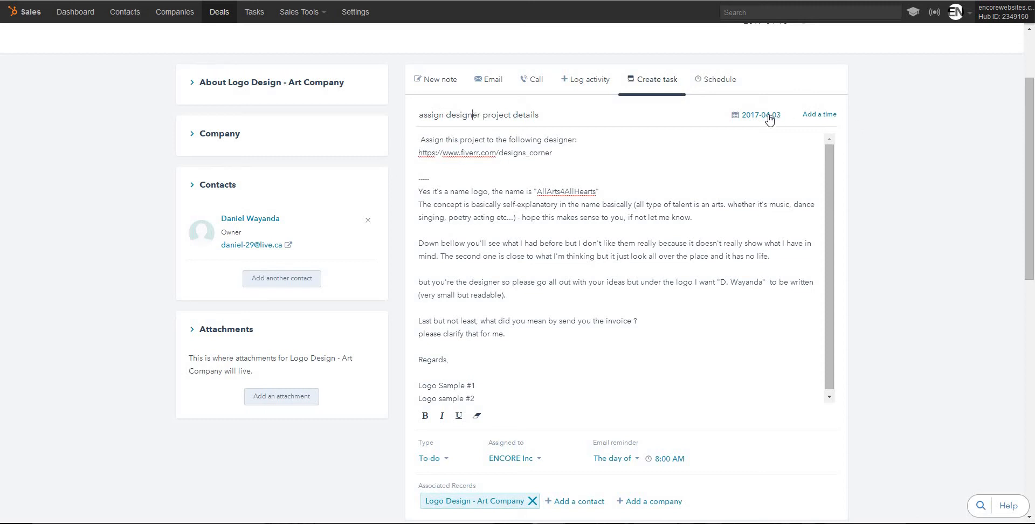
Assign the task to ENCORE Inc and save it.
scroll(655, 274, down, 1)
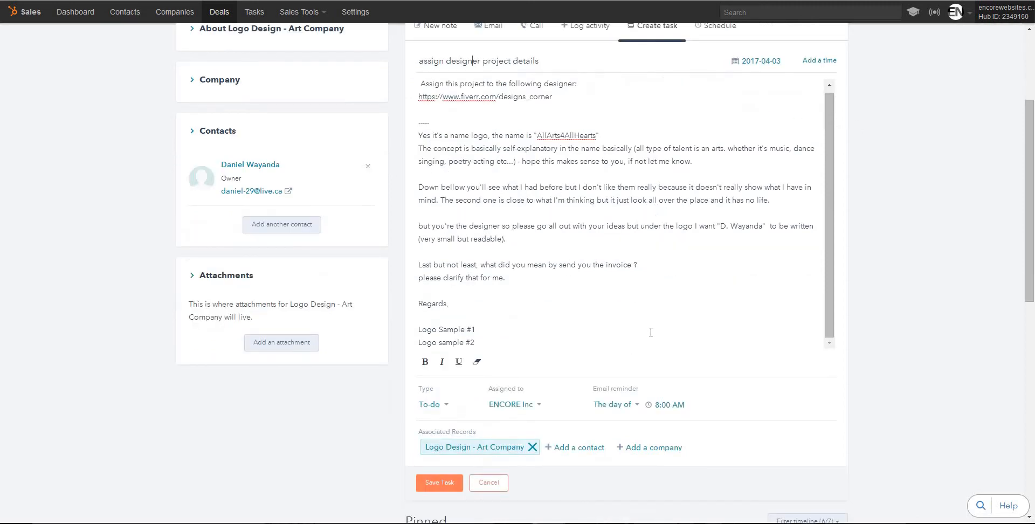
click(517, 406)
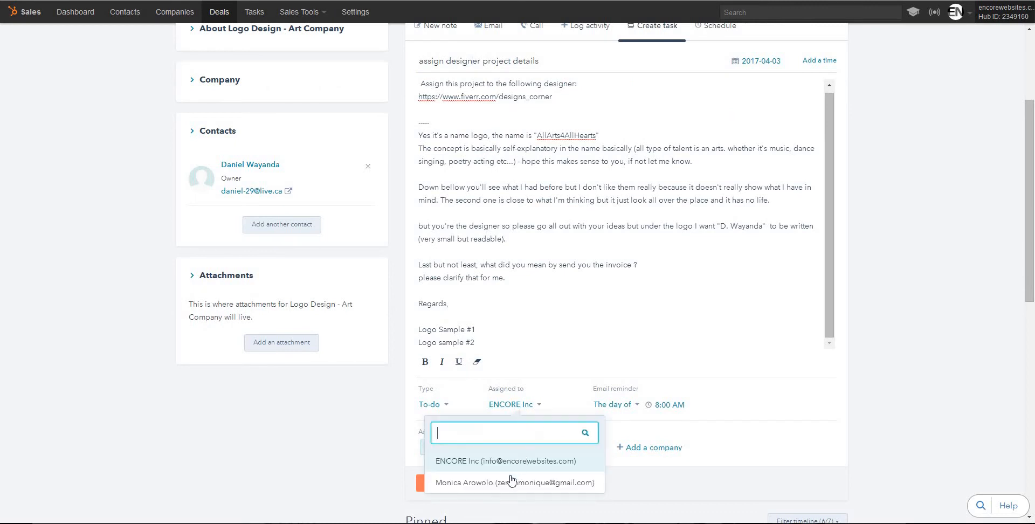
click(512, 461)
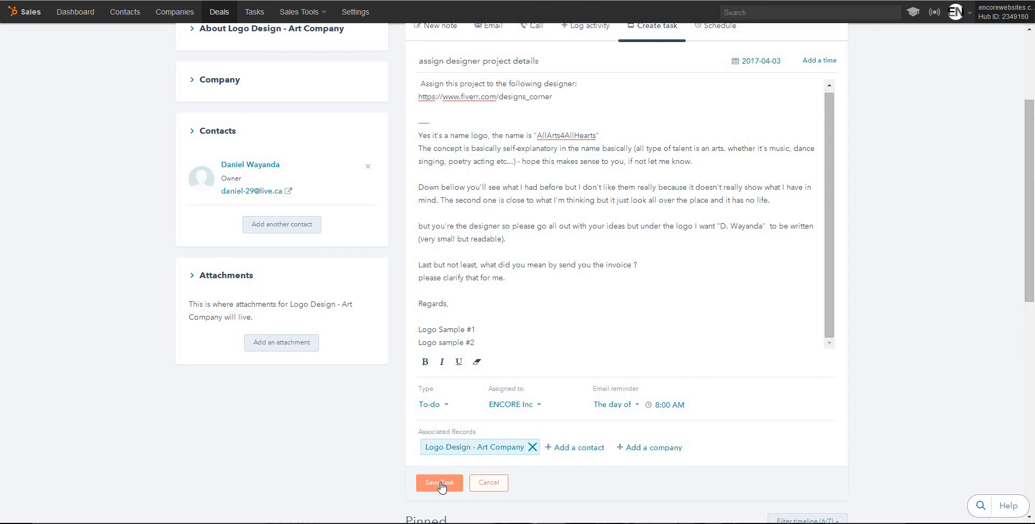
click(441, 483)
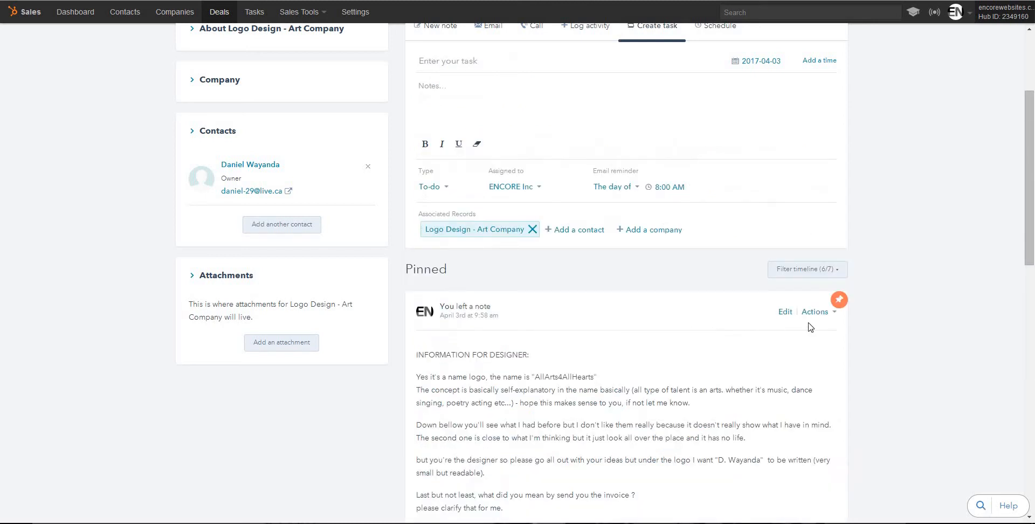
Check the saved designer task in the deal's timeline.
scroll(824, 322, up, 2)
scroll(830, 312, down, 10)
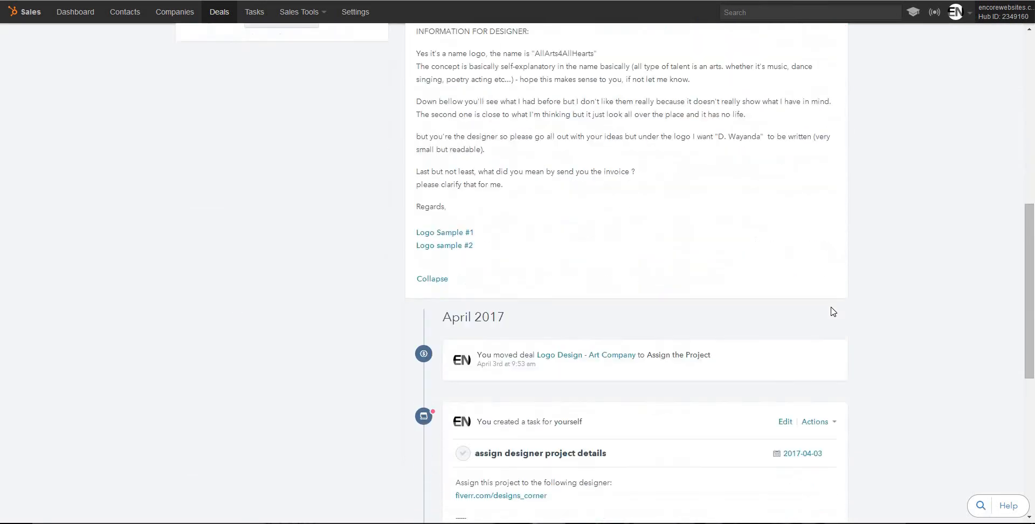
scroll(833, 310, up, 4)
scroll(832, 310, up, 7)
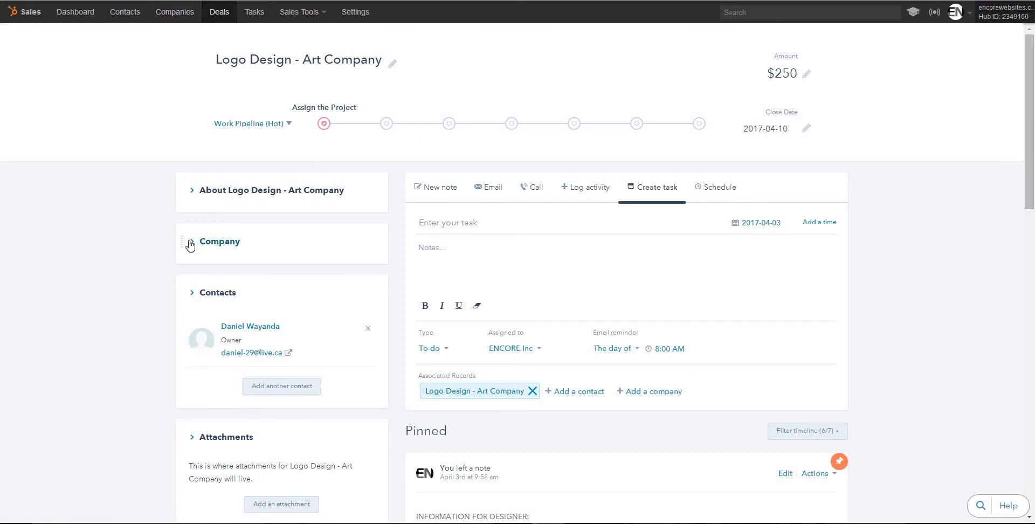
Expand the deal's Company section and review the company properties, contacts and task details.
click(264, 245)
scroll(265, 243, down, 1)
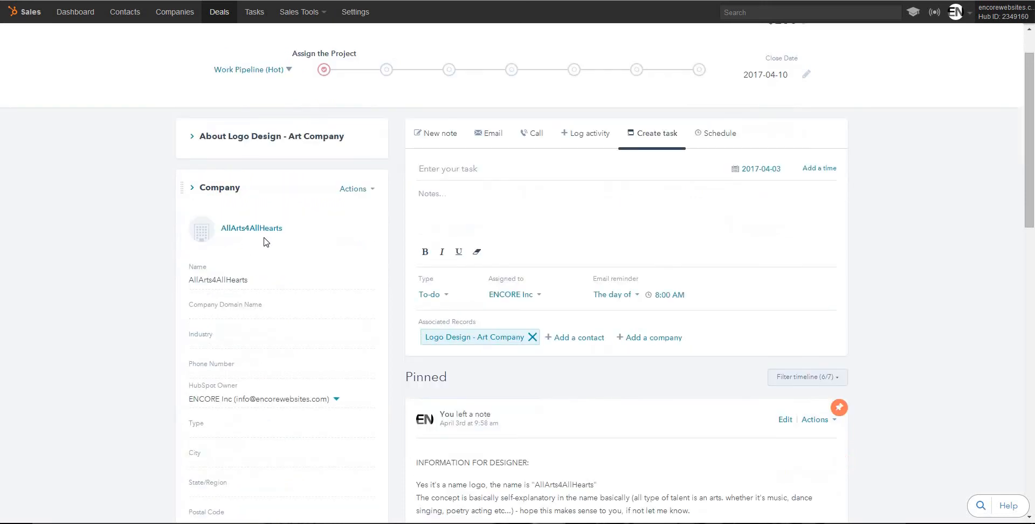
scroll(265, 237, down, 4)
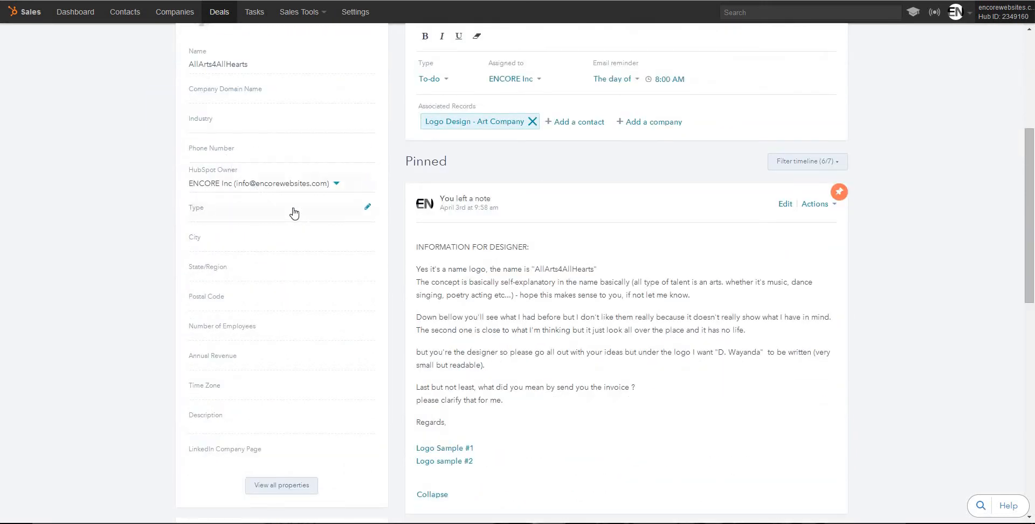
scroll(294, 214, down, 6)
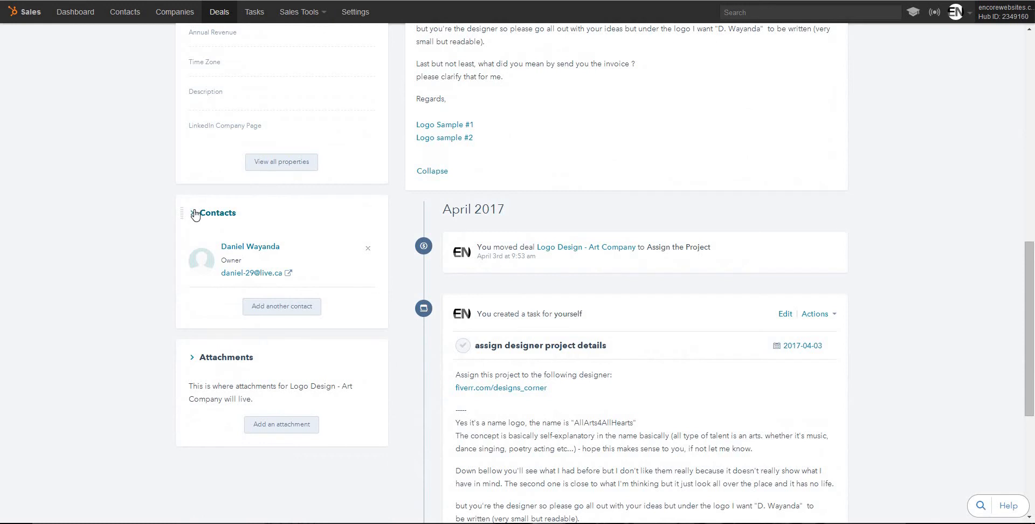
click(195, 213)
scroll(308, 224, down, 3)
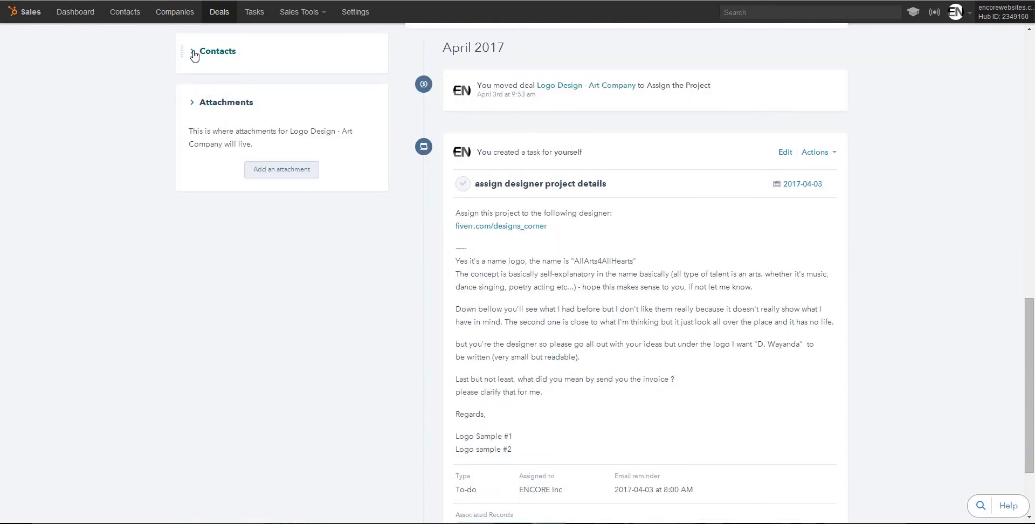
click(194, 53)
scroll(319, 158, down, 2)
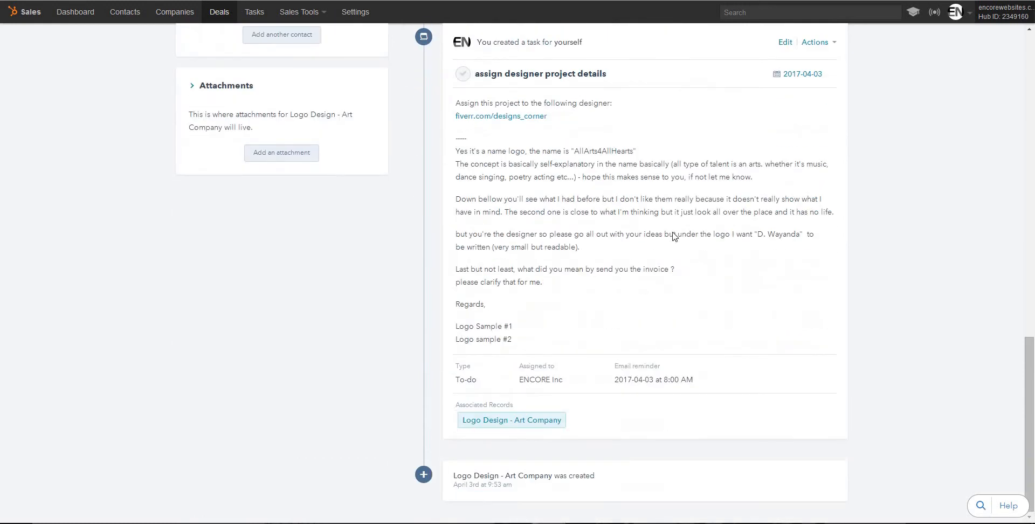
Review the deal page's timeline, designer task and pinned note with its logo sample links.
scroll(673, 236, up, 7)
scroll(765, 245, down, 7)
scroll(558, 304, up, 5)
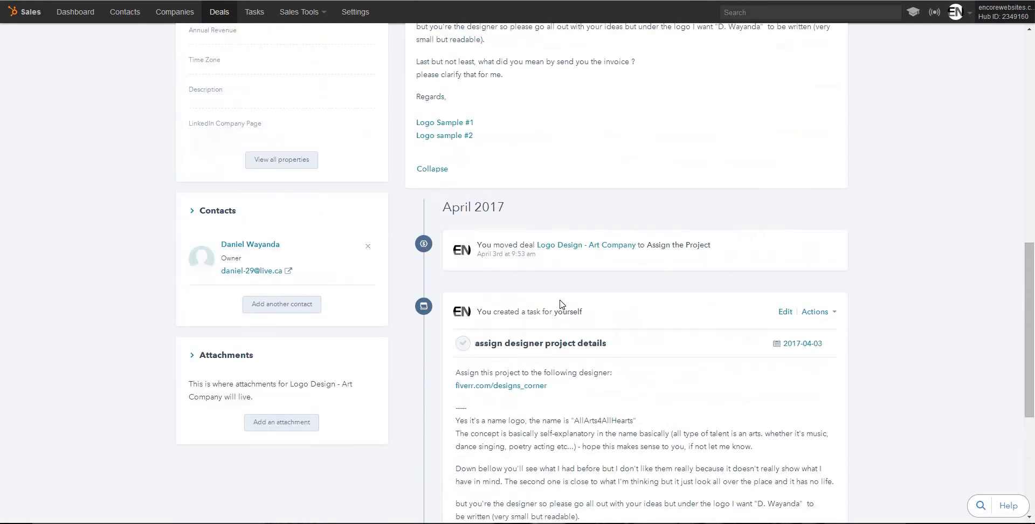
scroll(561, 304, up, 3)
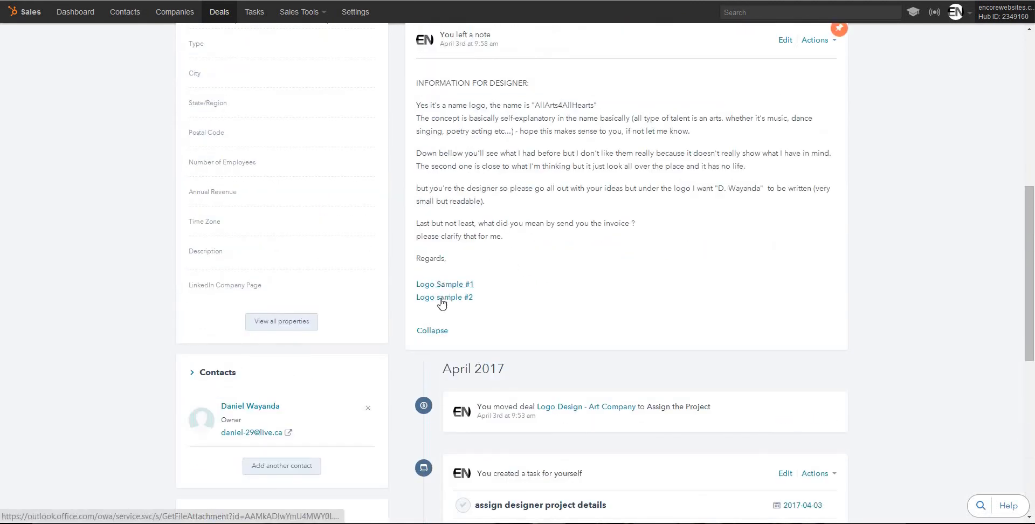
scroll(520, 86, up, 2)
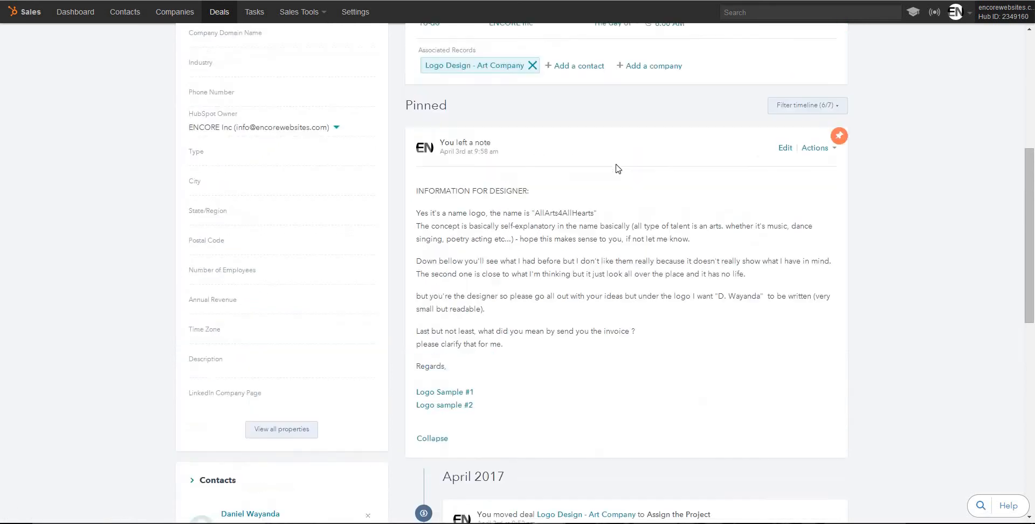
scroll(618, 169, up, 5)
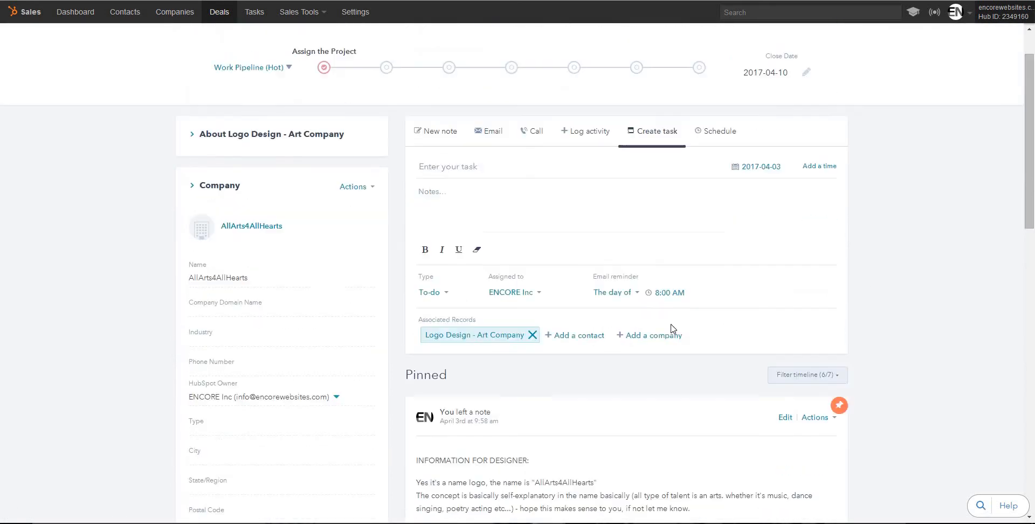
scroll(673, 328, down, 1)
scroll(680, 294, up, 2)
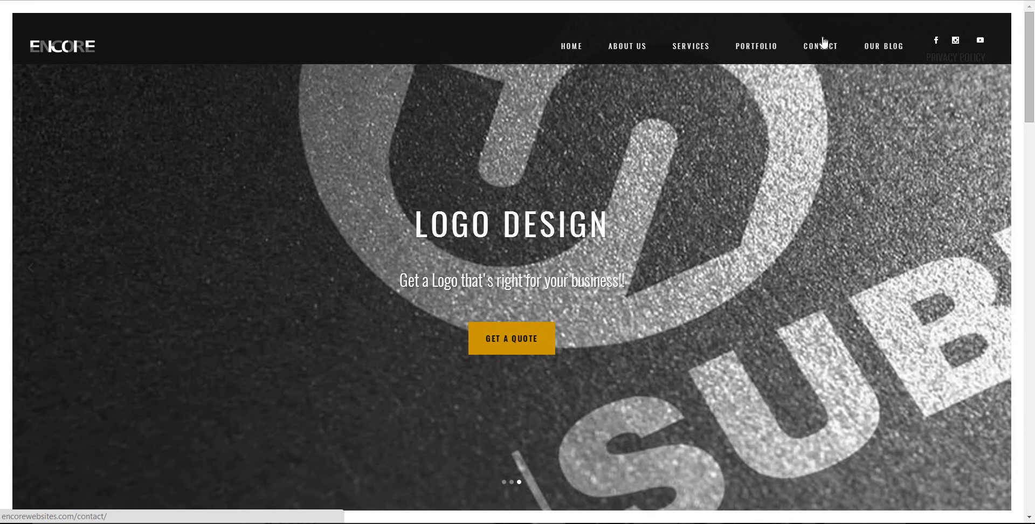
Switch to the ENCORE website and view the Send a Message section of its Contact page.
click(888, 127)
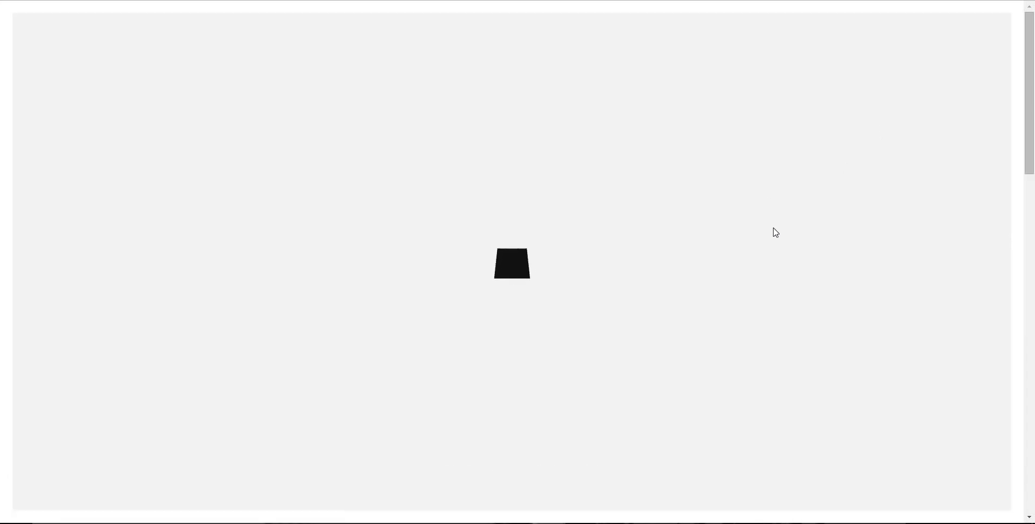
scroll(774, 228, down, 7)
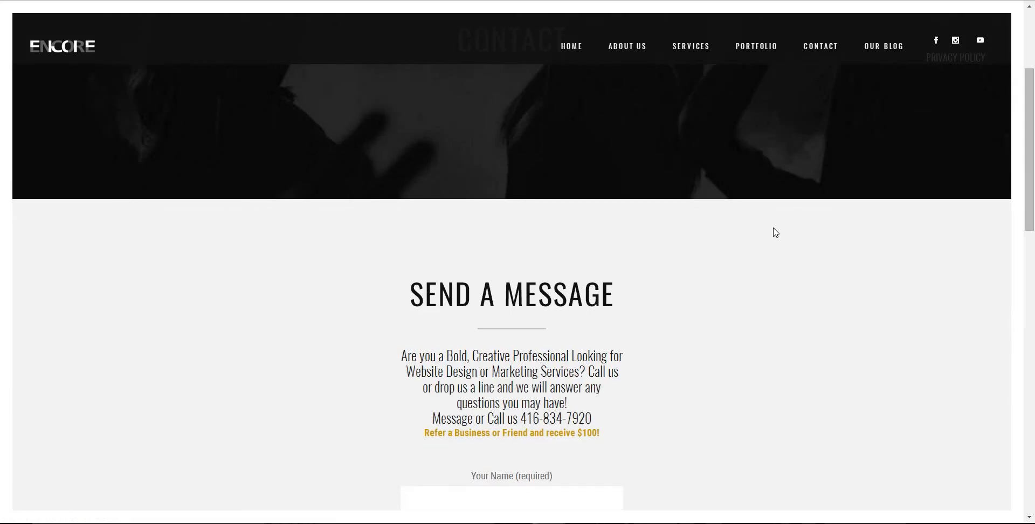